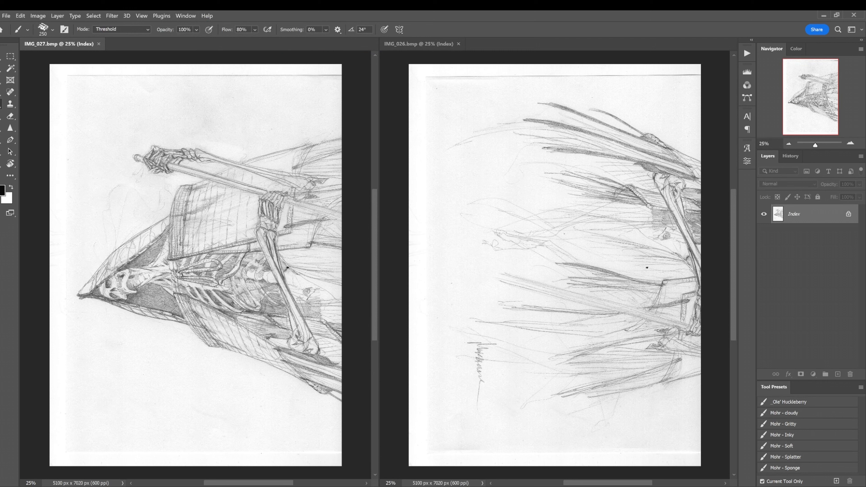
Convert the IMG_027.bmp scan from indexed colour to RGB Color mode
key(v)
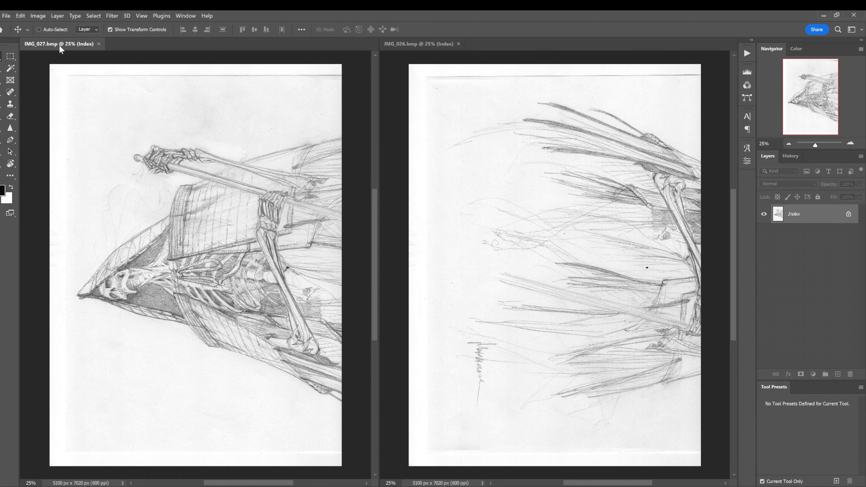
click(38, 16)
mouse_move(147, 31)
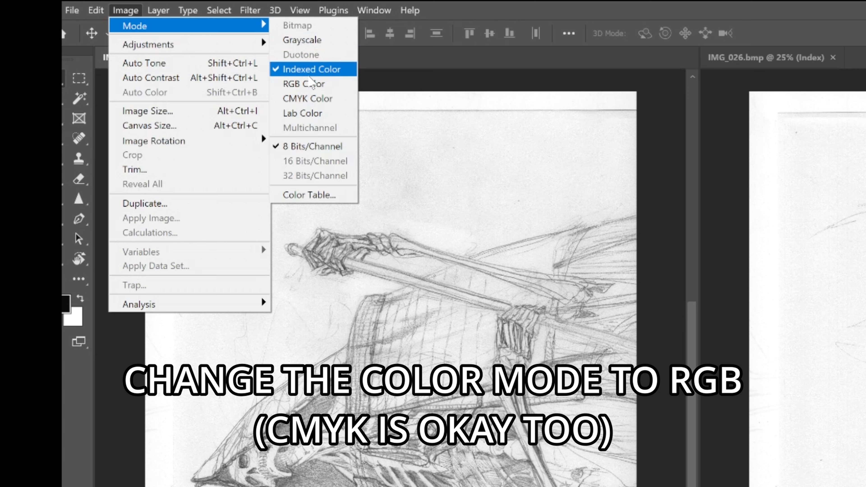
click(308, 83)
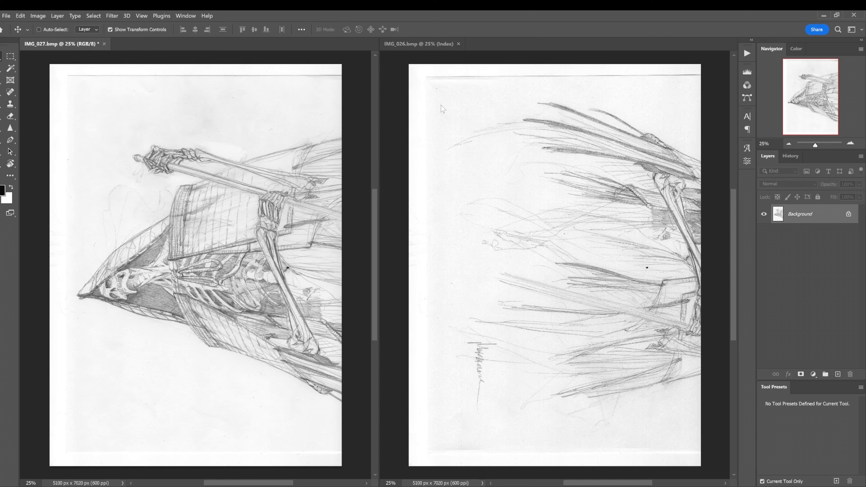
Copy the entire IMG_026.bmp scan and paste it as a new layer into IMG_027.bmp
click(431, 61)
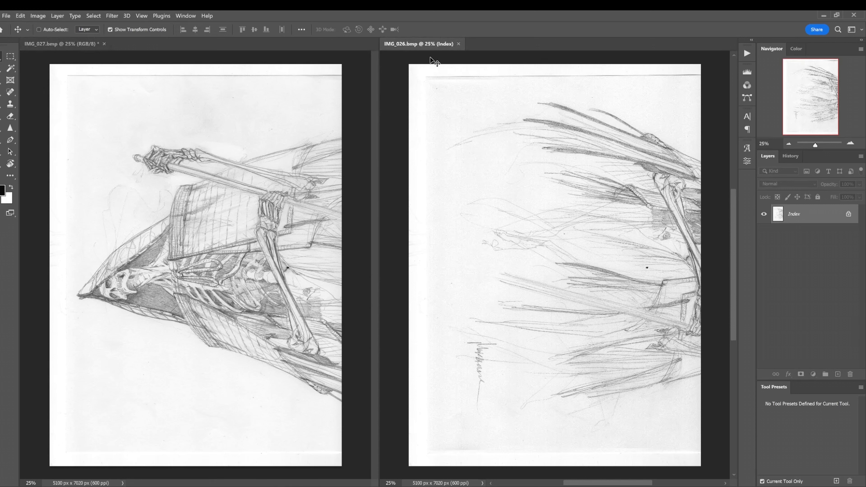
key(ctrl+a)
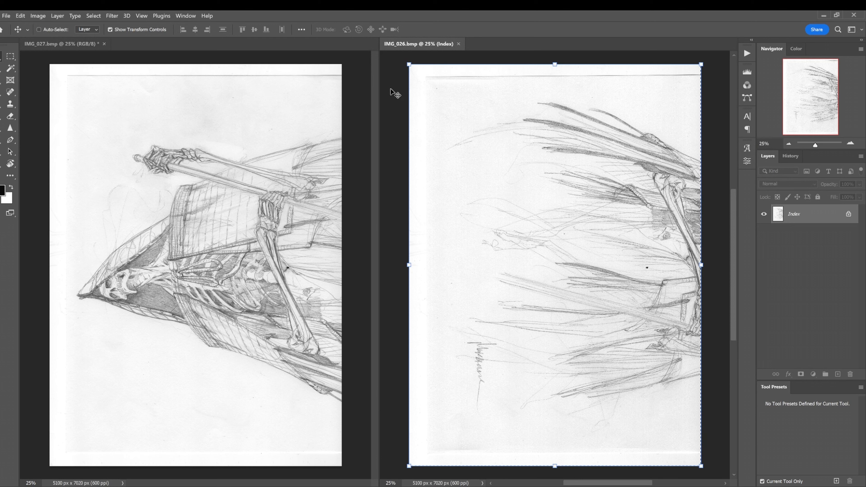
drag(473, 125, 473, 124)
key(ctrl+z)
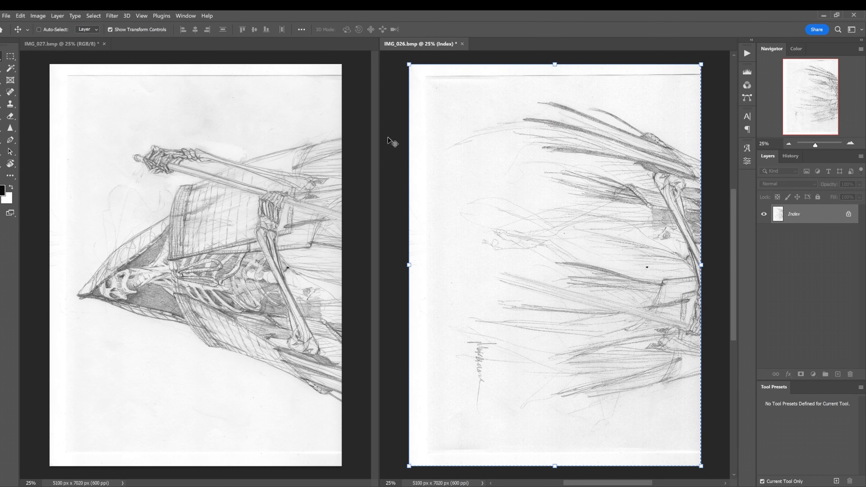
key(ctrl+c)
click(347, 112)
key(ctrl+v)
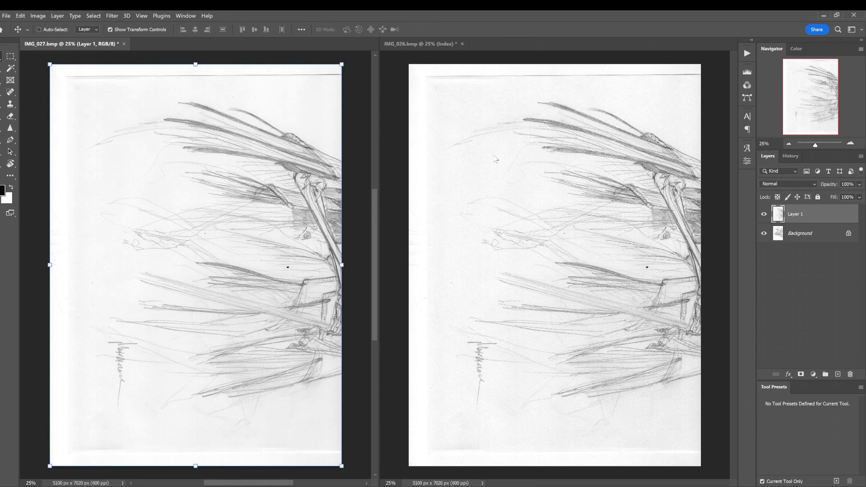
Compare the pasted scan with the background drawing by toggling the visibility of Layer 1
click(763, 214)
click(764, 214)
click(764, 214)
click(764, 213)
click(764, 214)
click(764, 213)
Convert the locked Background into a regular layer with the default name Layer 0
click(796, 232)
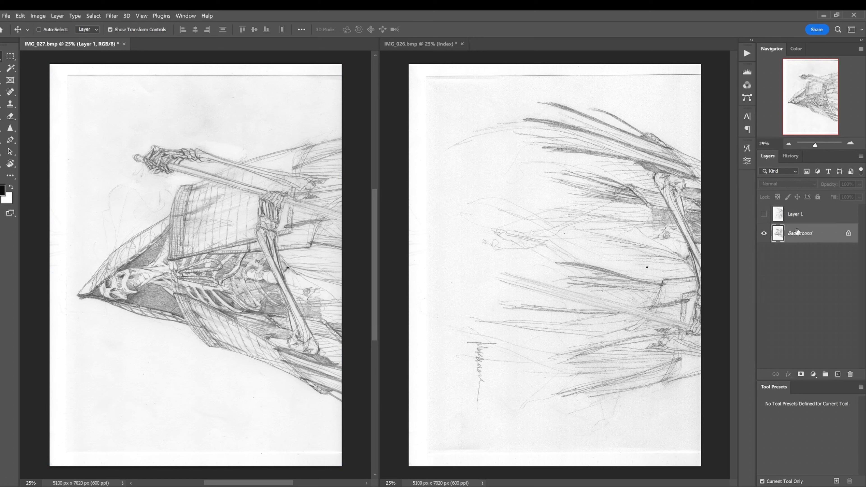
double_click(796, 229)
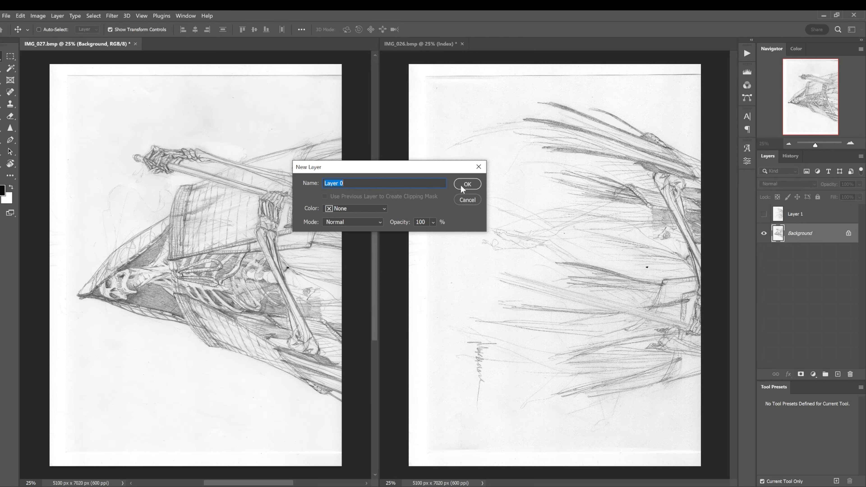
click(460, 185)
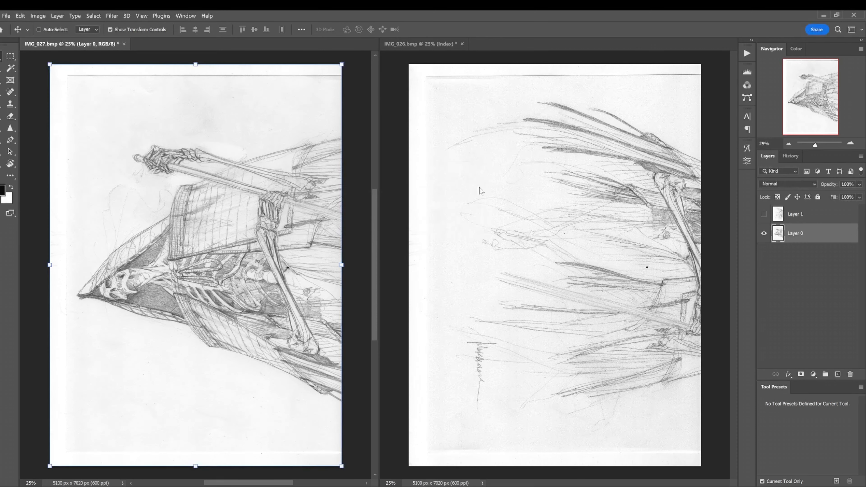
Show Layer 1 again and rotate it about 180 degrees to match the orientation of the drawing on Layer 0
click(763, 214)
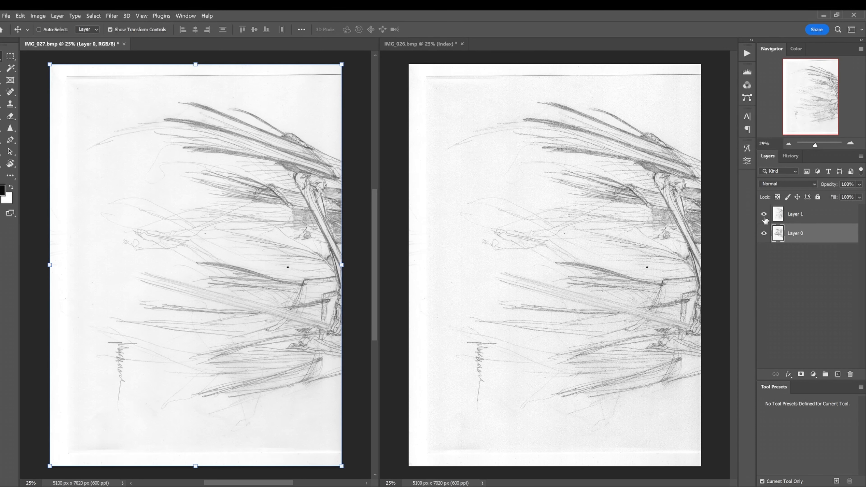
click(791, 216)
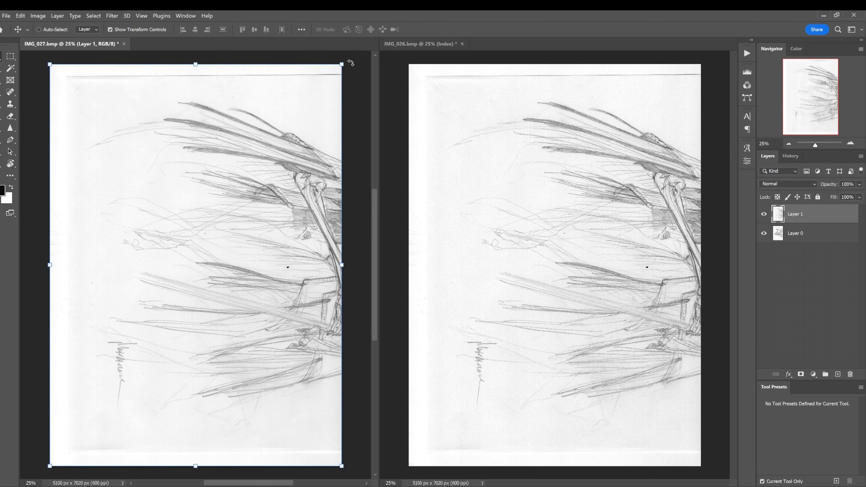
drag(364, 96, 89, 408)
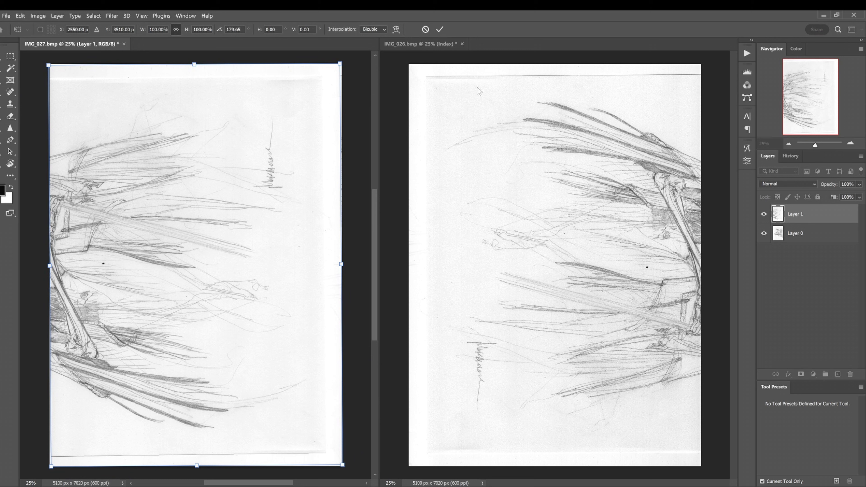
click(439, 29)
Check the rotated scan against the drawing on Layer 0 by toggling the visibility of Layer 1
click(764, 215)
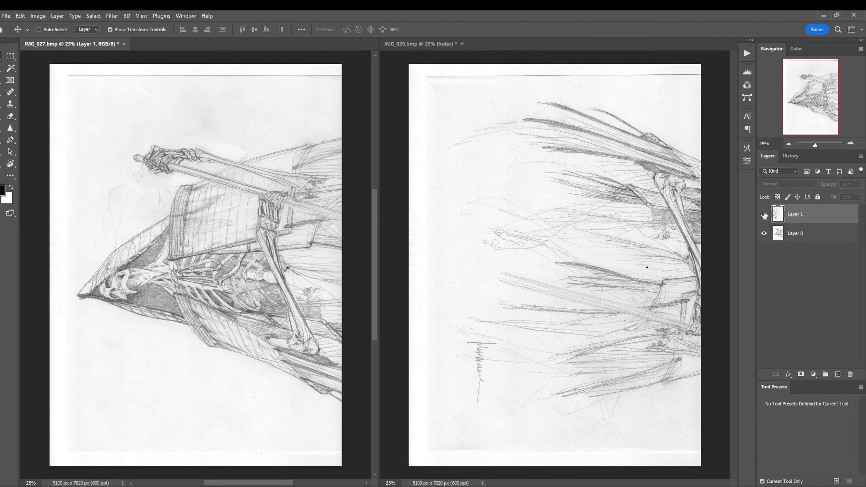
click(764, 214)
click(764, 214)
click(764, 214)
click(764, 215)
click(764, 214)
click(764, 214)
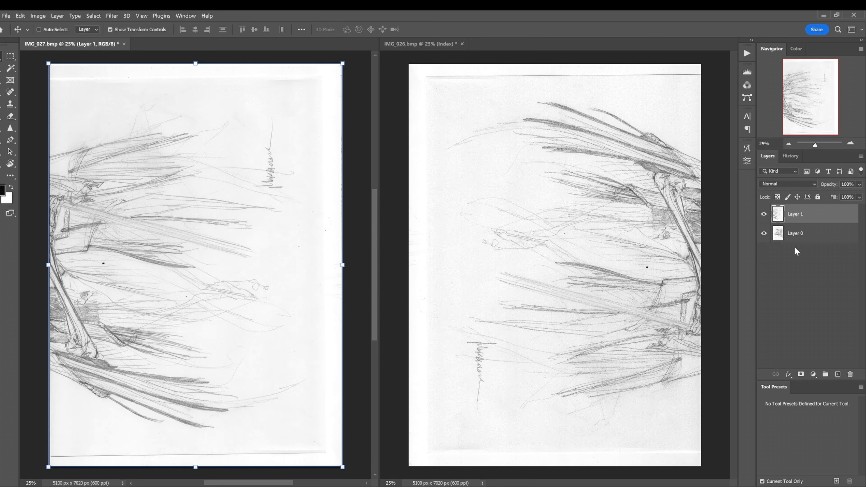
Auto-align Layer 1 and Layer 0 using the Auto projection
shift+click(804, 228)
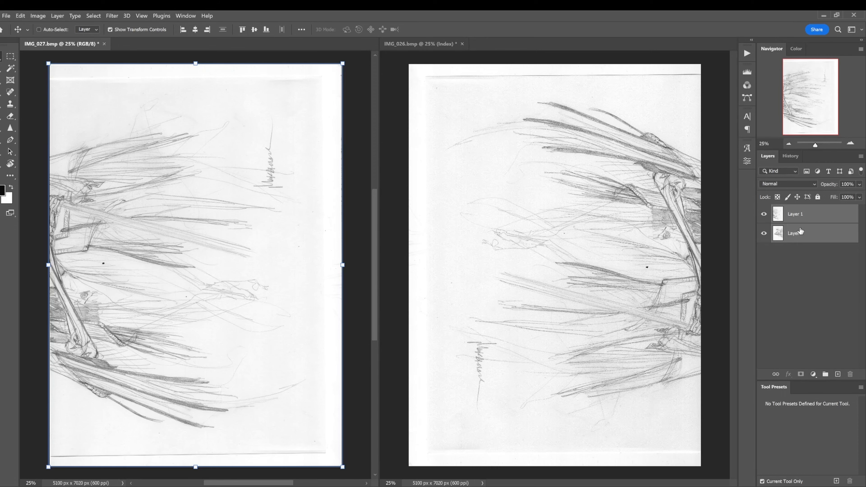
click(38, 16)
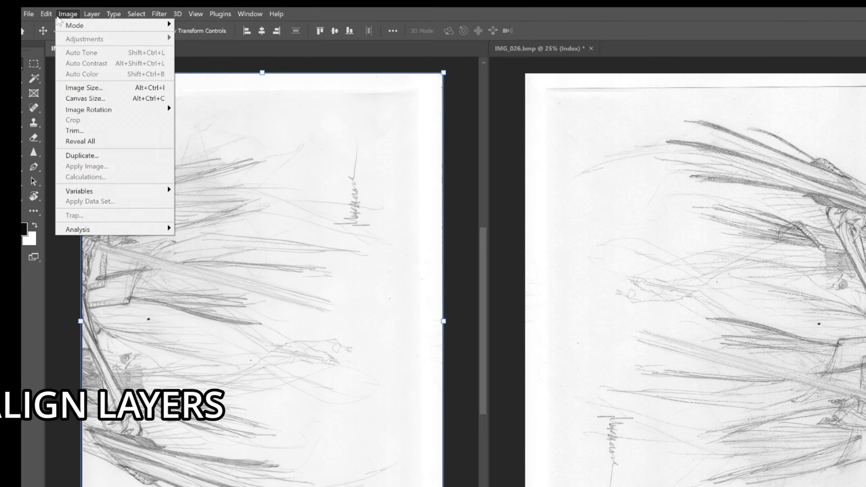
mouse_move(20, 16)
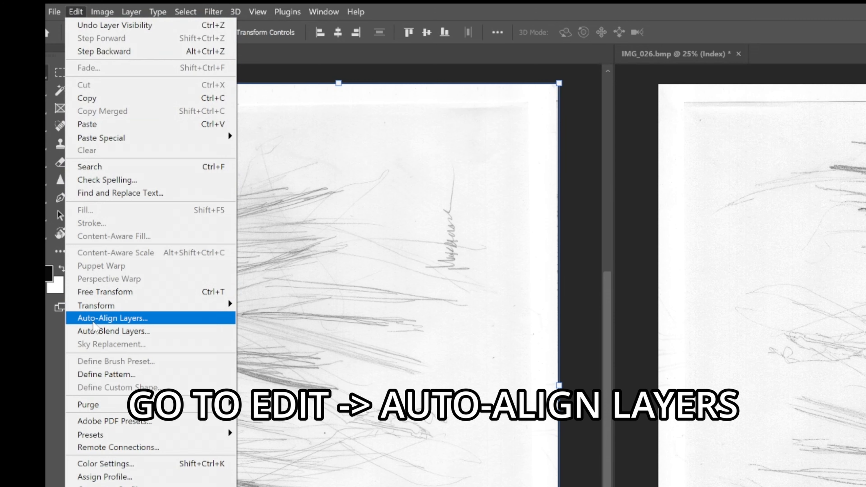
click(92, 319)
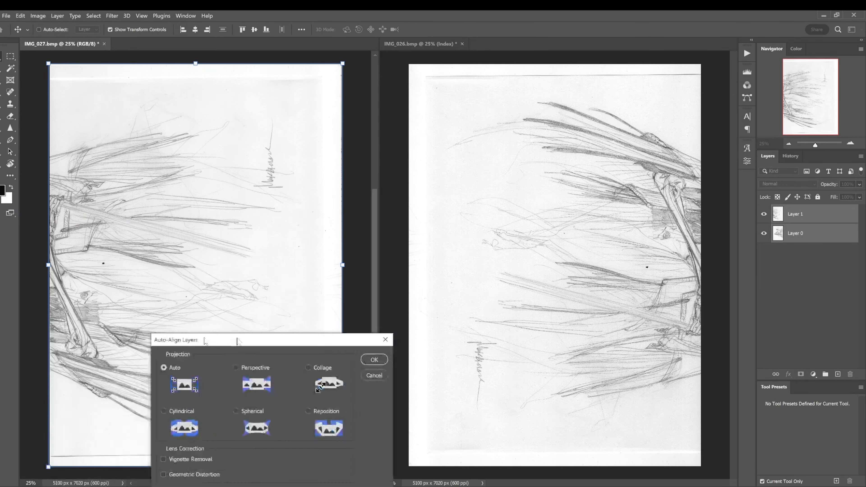
drag(201, 338, 281, 100)
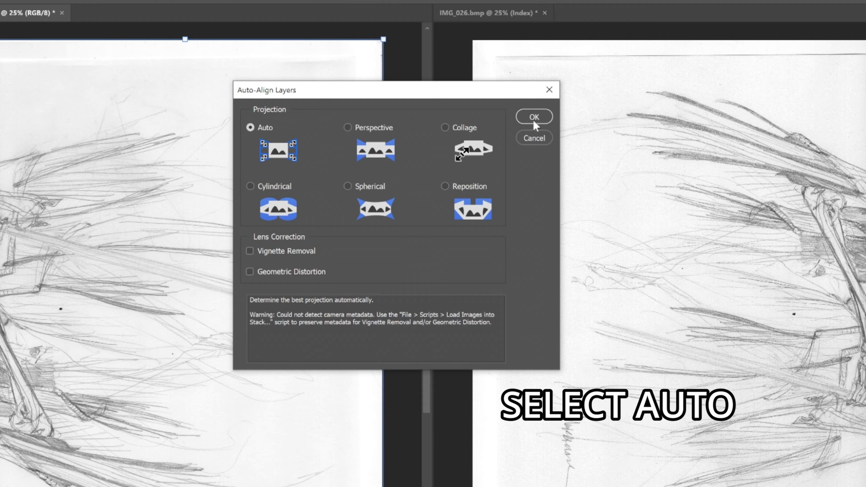
click(569, 115)
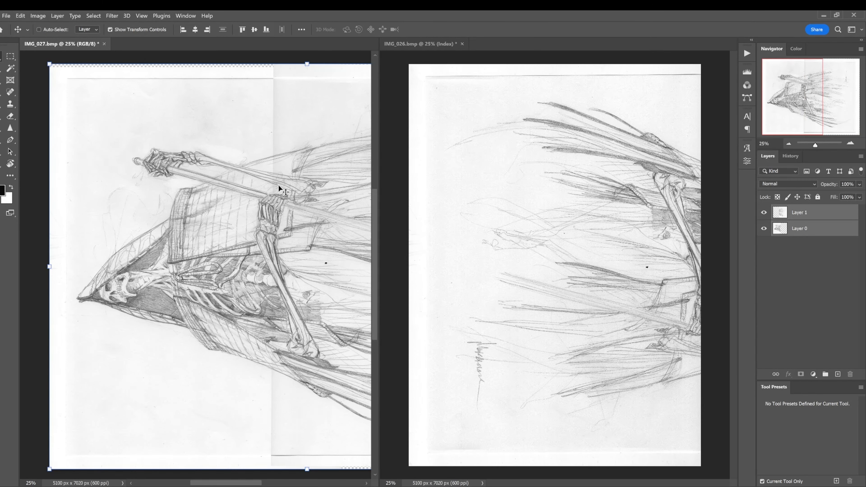
Consolidate the side-by-side documents into tabs, with IMG_027.bmp filling the workspace
click(185, 16)
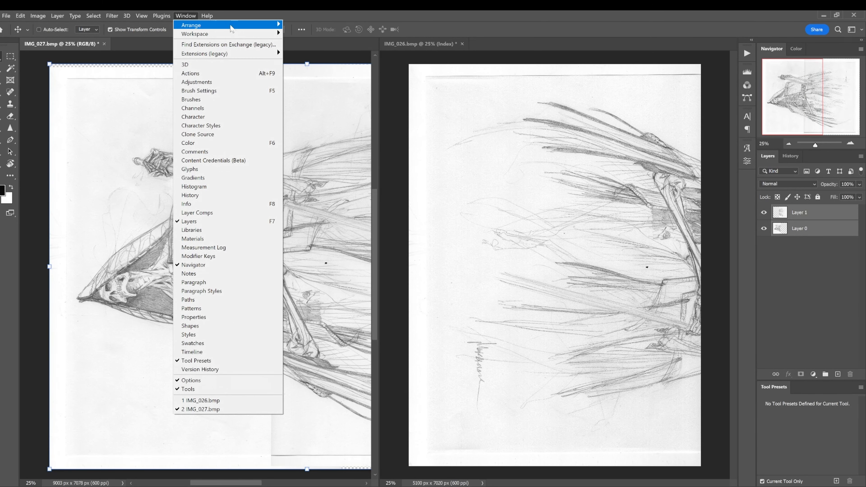
mouse_move(239, 25)
click(326, 103)
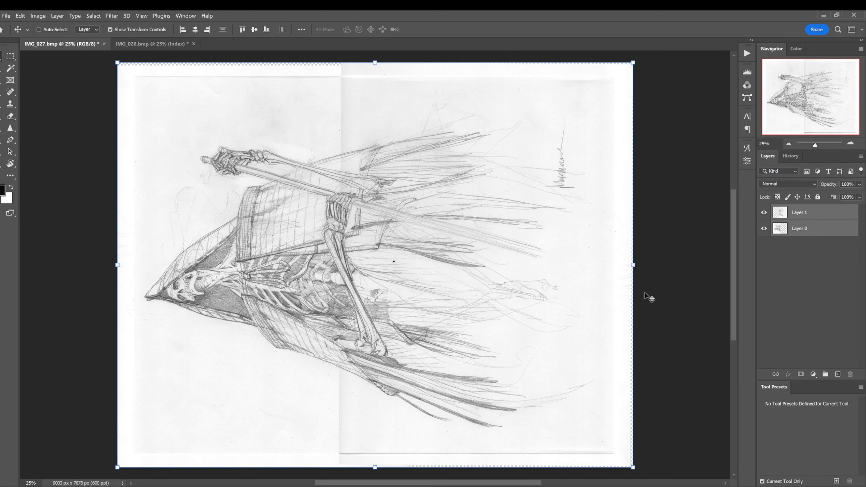
Examine how well the two aligned scans overlap by repeatedly hiding and showing Layer 1
click(763, 213)
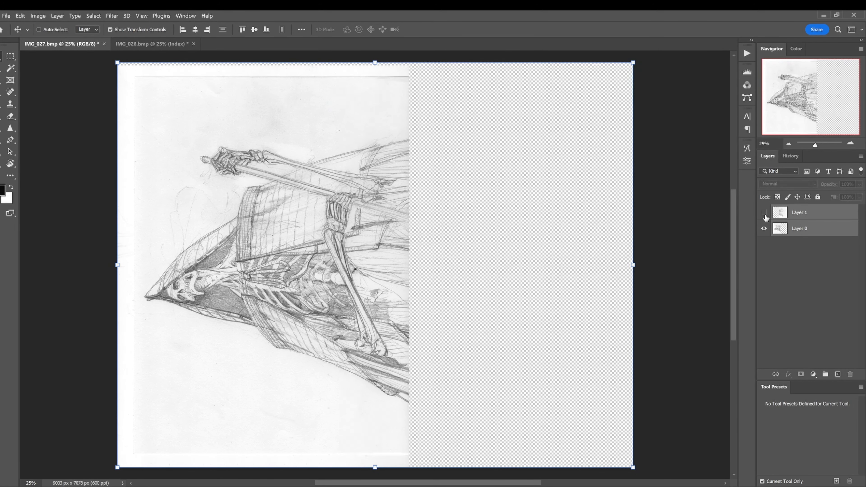
click(764, 213)
click(764, 212)
click(763, 212)
click(764, 212)
click(764, 213)
click(763, 213)
click(763, 213)
click(764, 212)
click(763, 212)
click(763, 212)
click(764, 212)
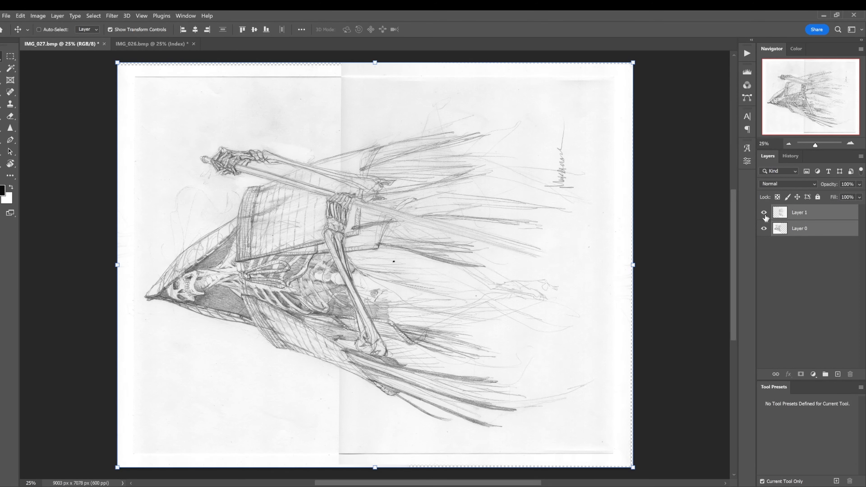
click(764, 212)
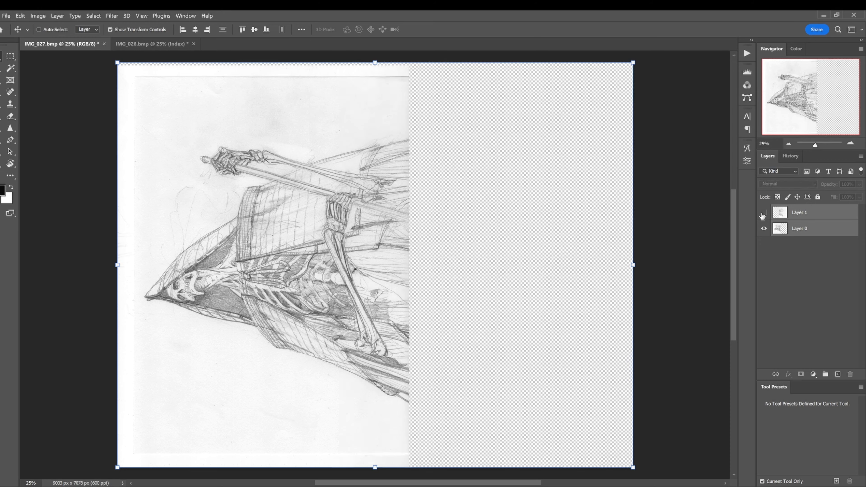
click(763, 213)
click(763, 212)
click(763, 213)
click(764, 212)
click(764, 213)
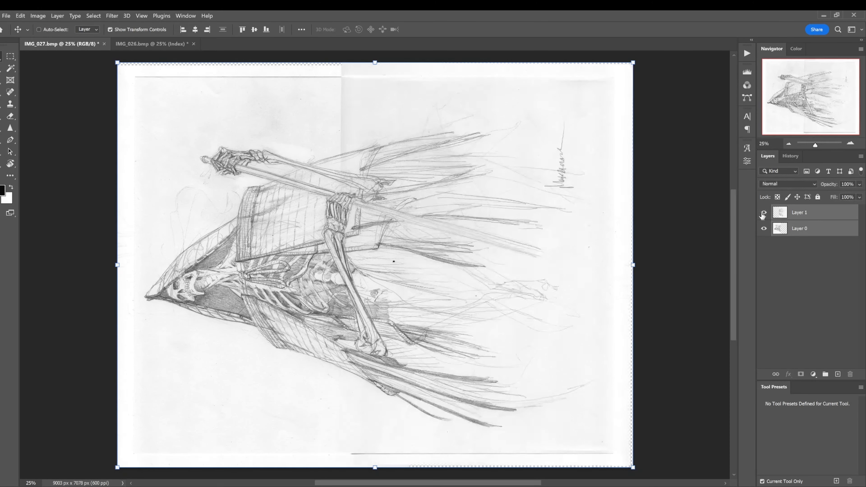
click(764, 212)
click(763, 212)
Auto-blend the two aligned layers as a Panorama with Seamless Tones and Colors and Content Aware Fill Transparent Areas enabled
click(20, 16)
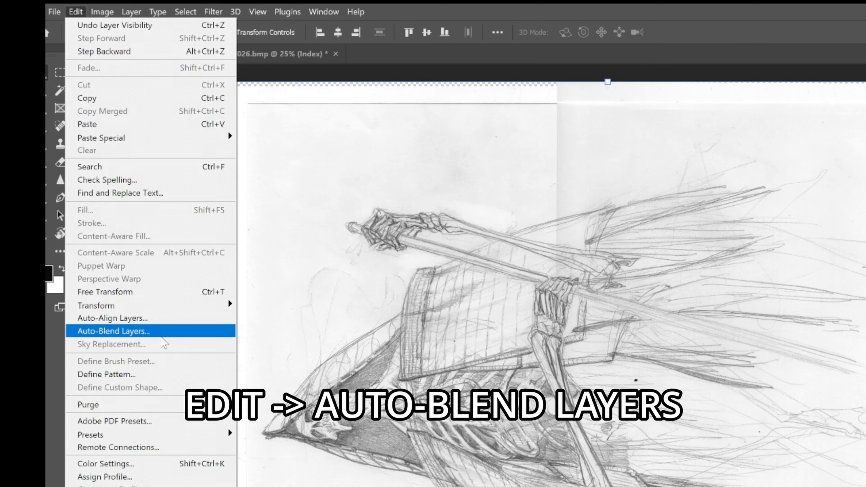
click(92, 330)
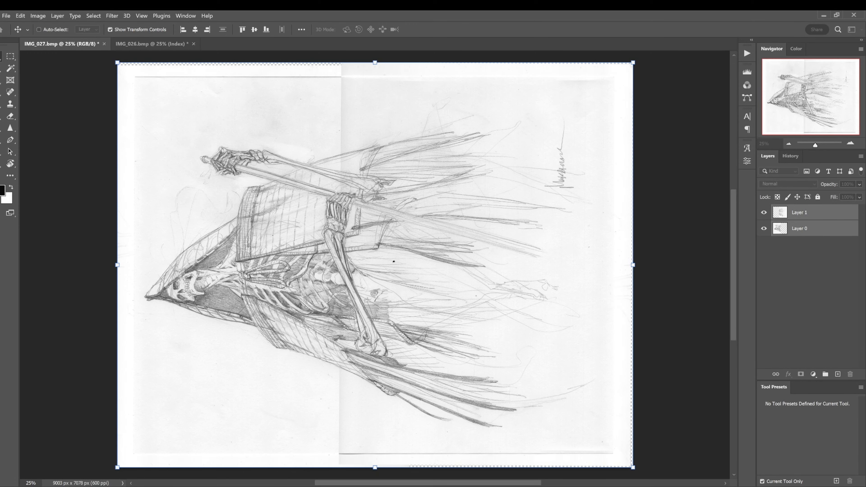
drag(473, 238, 293, 118)
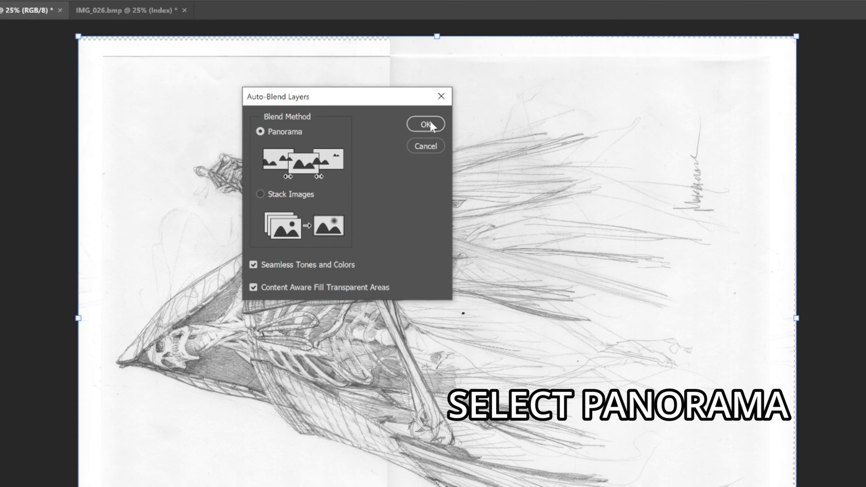
click(443, 127)
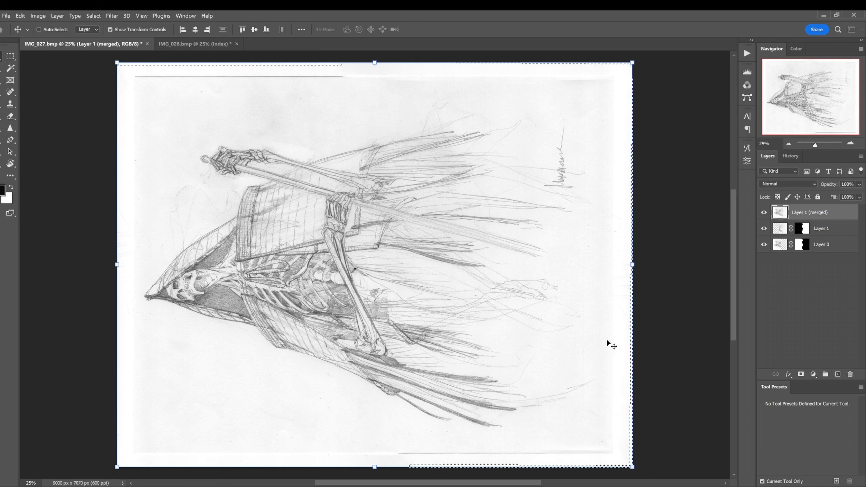
Hide every layer except Layer 1 (merged) and clear the active selection
alt+click(763, 212)
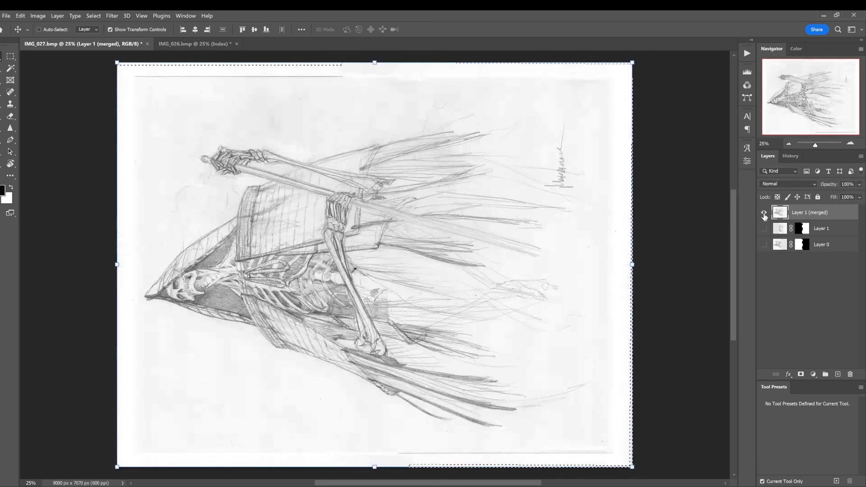
key(ctrl+d)
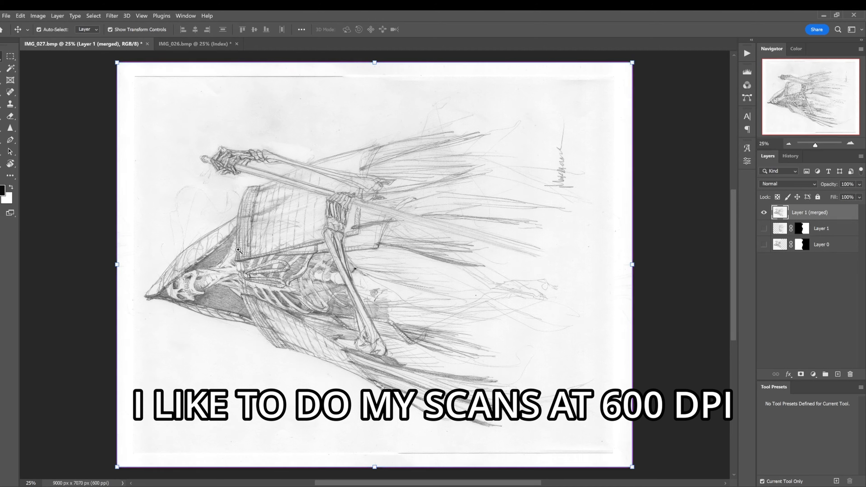
Examine the pencil detail of the skull in the merged drawing at 200% zoom
ctrl+click(204, 284)
ctrl+click(204, 283)
ctrl+click(204, 284)
ctrl+click(203, 284)
ctrl+click(203, 284)
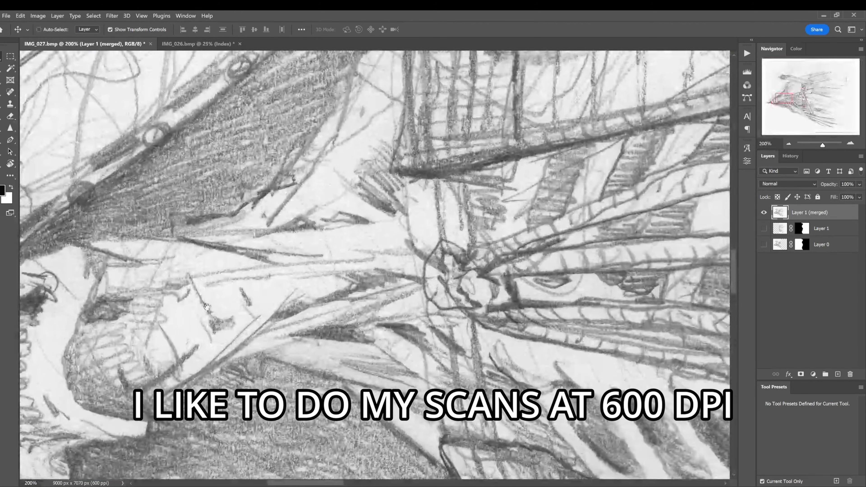
drag(187, 313, 475, 206)
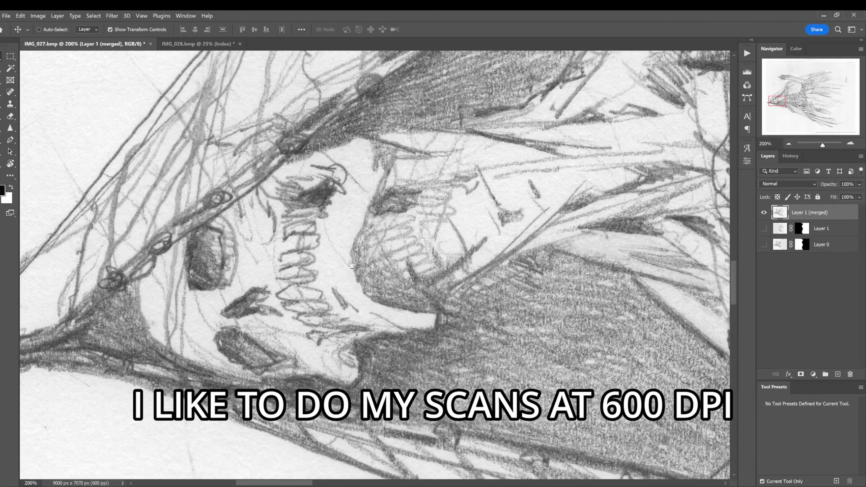
Rotate the merged drawing 90 degrees clockwise with the Crop tool so the figure stands upright
alt+click(335, 237)
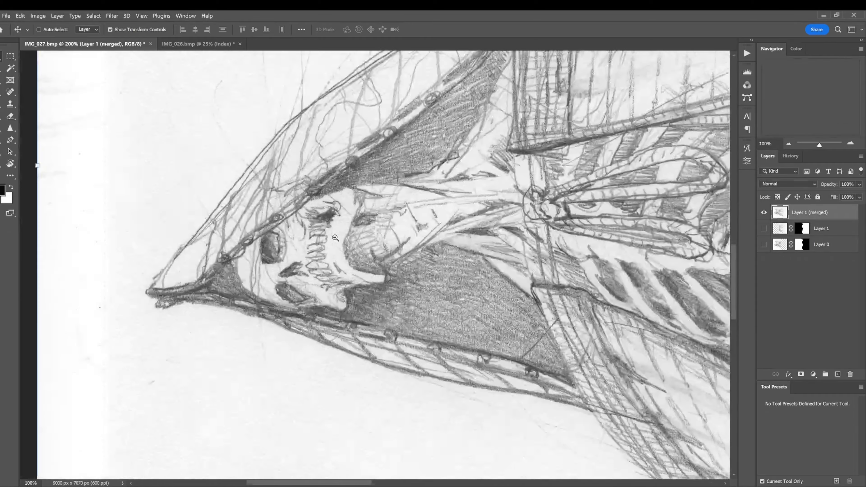
alt+click(336, 237)
alt+click(336, 237)
alt+click(335, 237)
alt+click(336, 237)
alt+click(336, 237)
ctrl+click(466, 218)
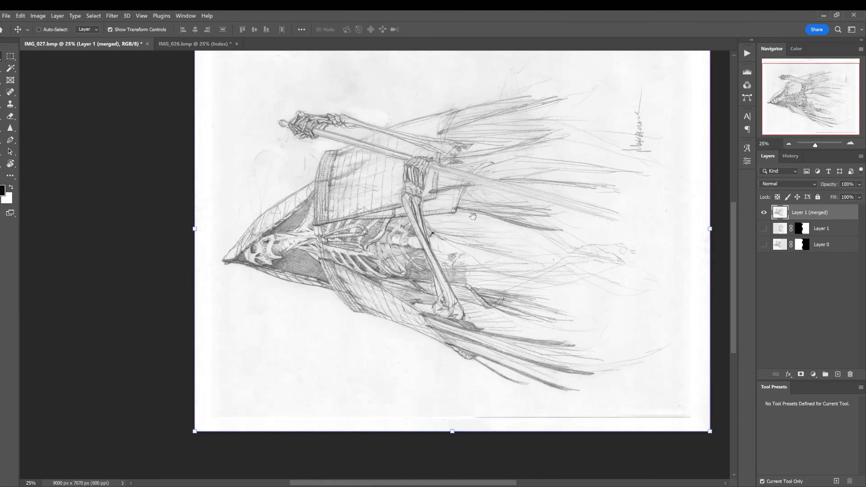
drag(545, 208, 461, 247)
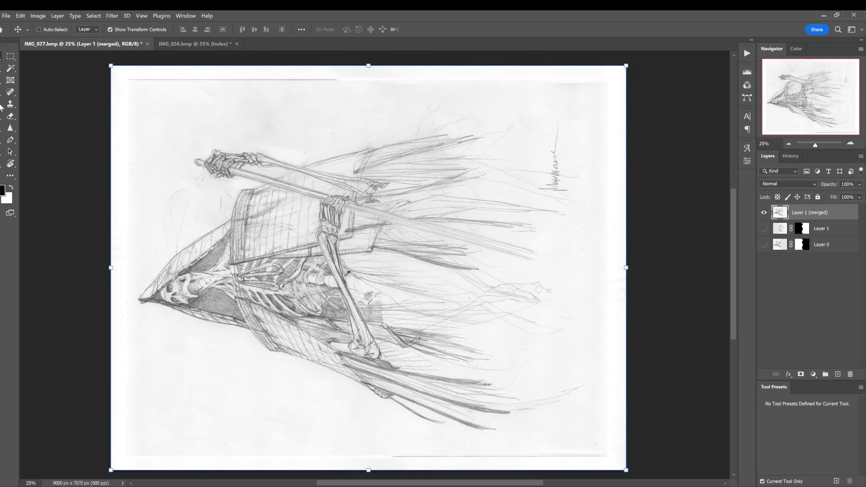
key(c)
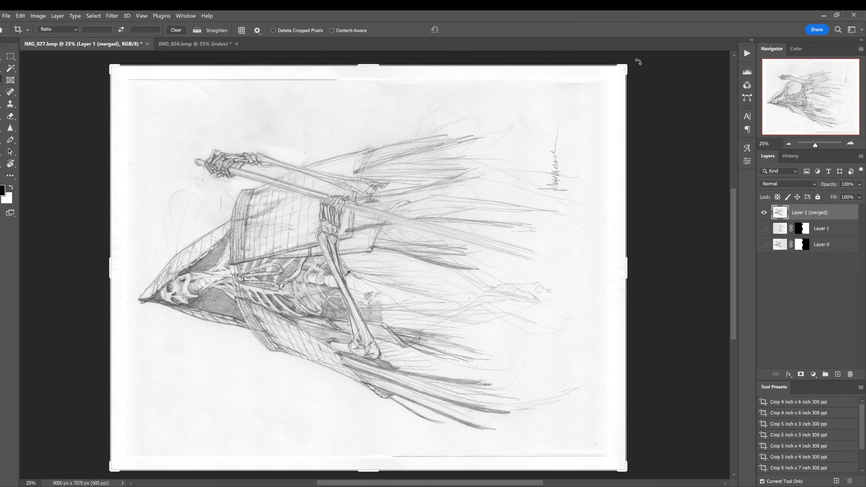
drag(638, 61, 477, 412)
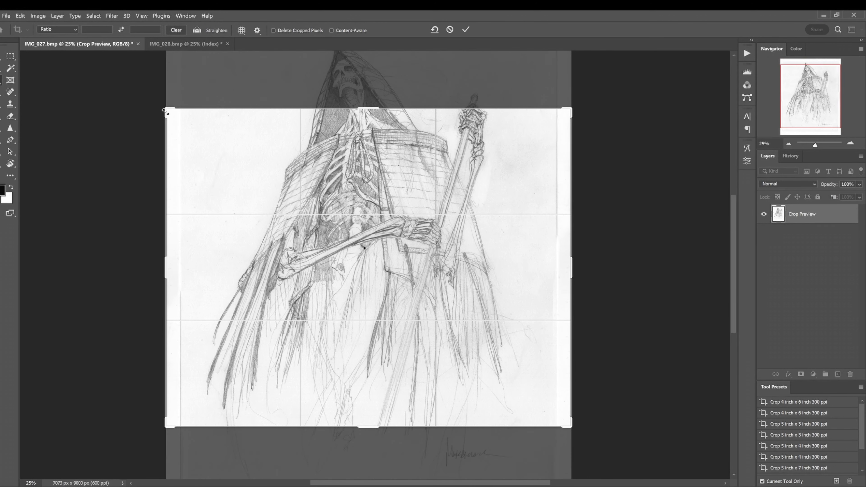
Tighten the crop on all sides to trim off the scan borders while keeping the whole figure and signature, and apply it
drag(167, 112, 174, 68)
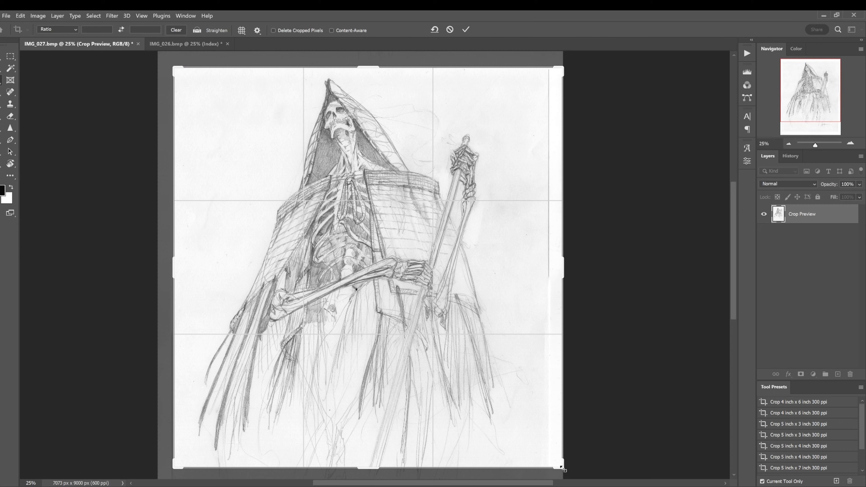
drag(562, 469, 555, 436)
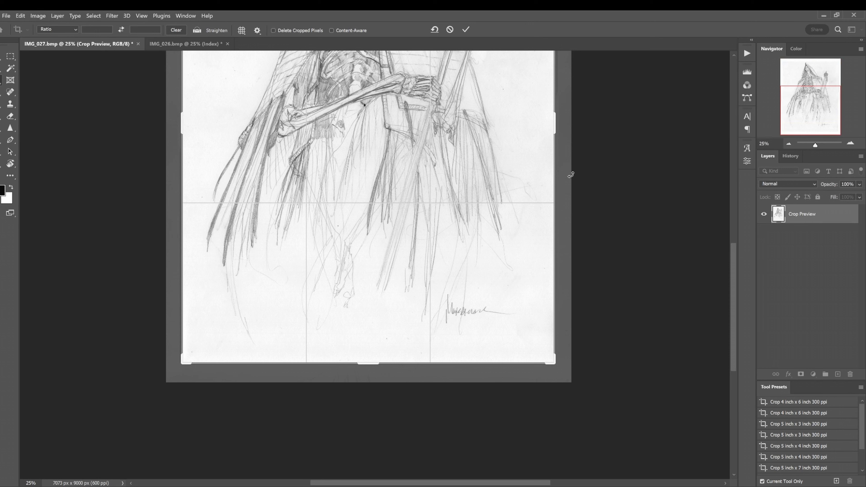
click(466, 30)
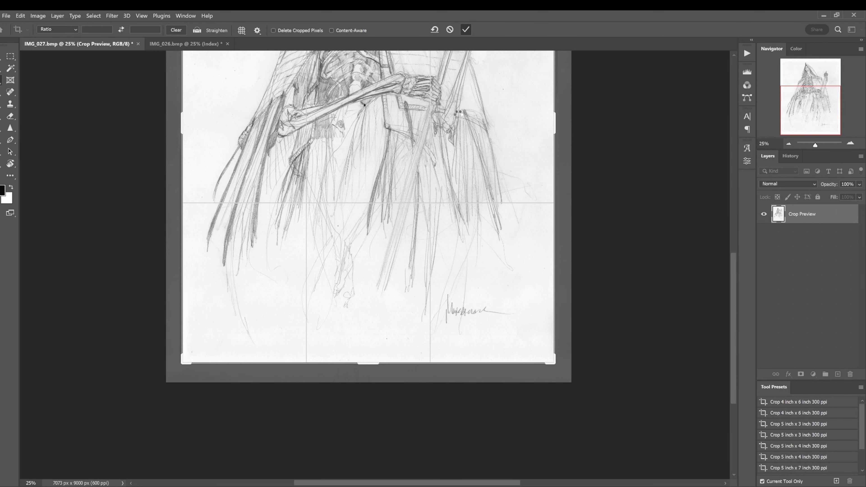
mouse_move(408, 89)
mouse_down()
mouse_move(394, 300)
mouse_move(401, 269)
mouse_up()
alt+click(394, 300)
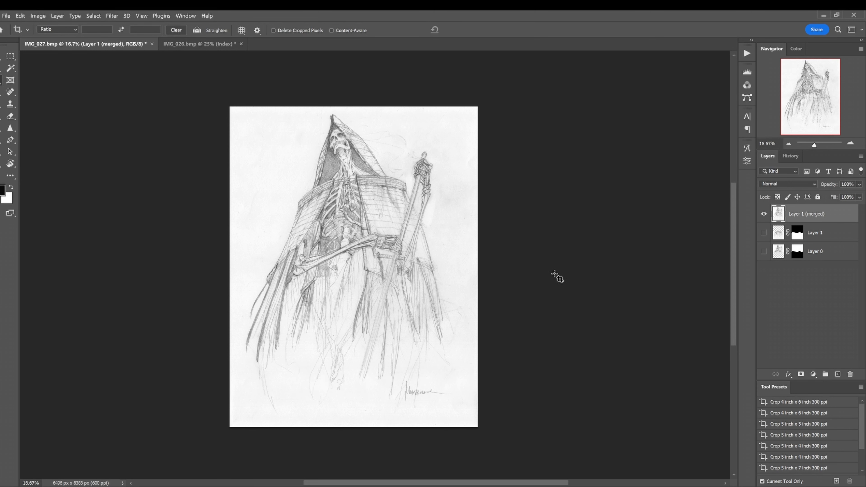
Delete the masked Layer 1 and Layer 0, and close the IMG_026.bmp document
click(814, 232)
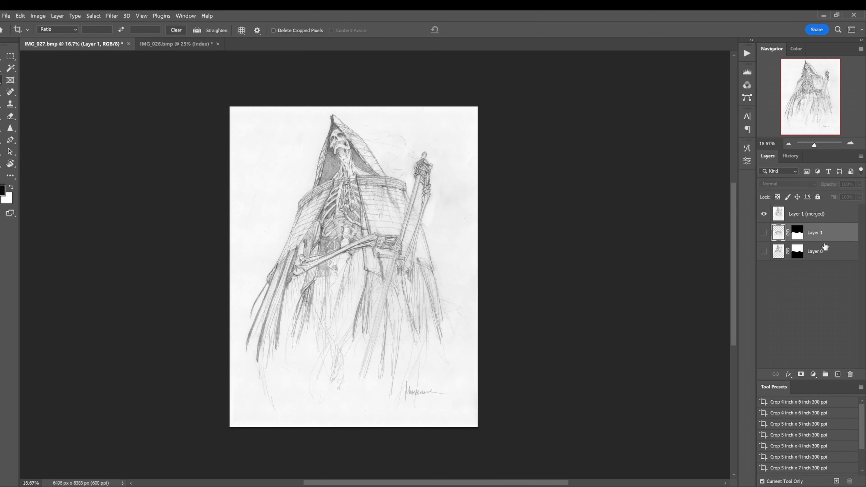
shift+click(814, 251)
drag(814, 251, 850, 374)
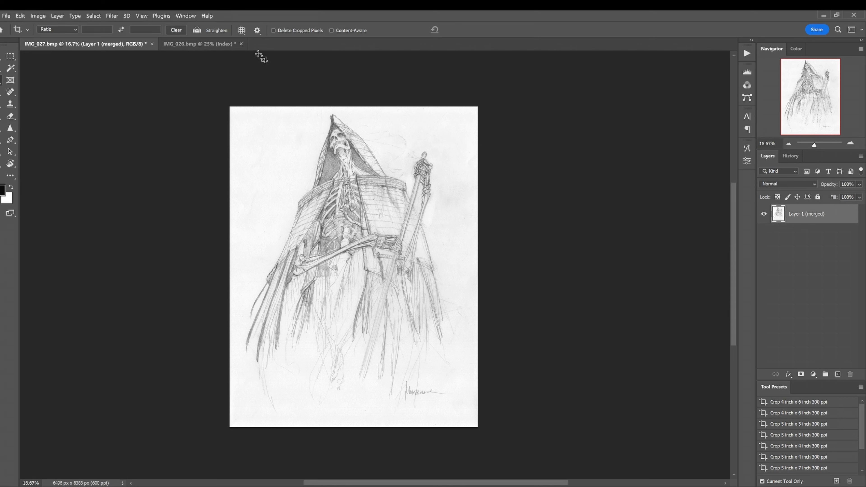
click(241, 44)
click(468, 201)
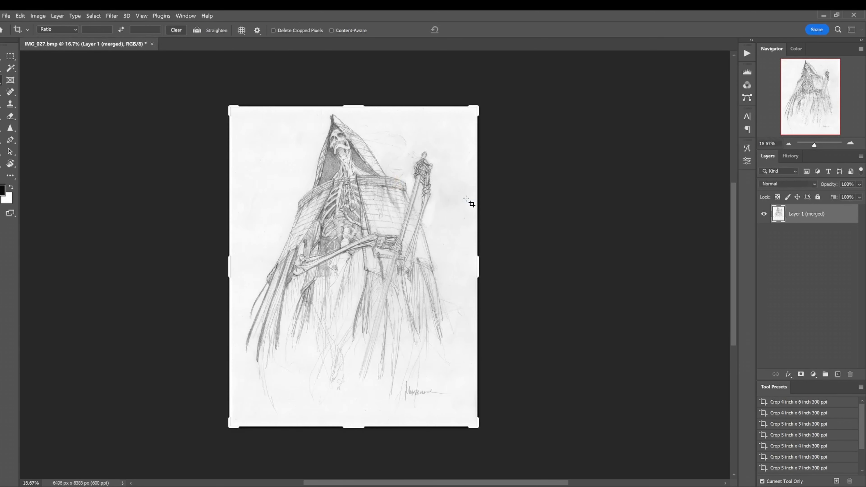
Examine the paper around the raised skeletal hand and staff for smudges, stray marks and texture at several zoom levels
key(b)
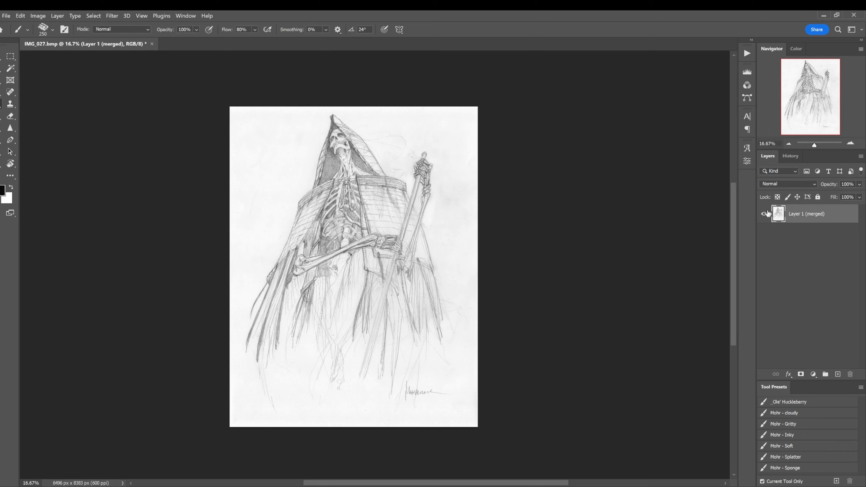
ctrl+click(440, 213)
ctrl+click(440, 213)
ctrl+click(440, 213)
ctrl+click(441, 212)
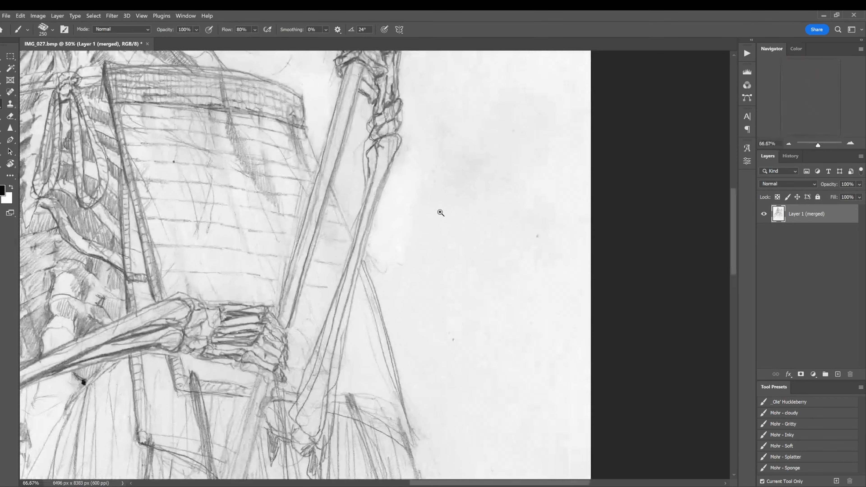
ctrl+click(441, 212)
ctrl+click(465, 238)
ctrl+click(464, 238)
drag(539, 271, 333, 301)
alt+click(371, 274)
alt+click(371, 274)
alt+click(371, 274)
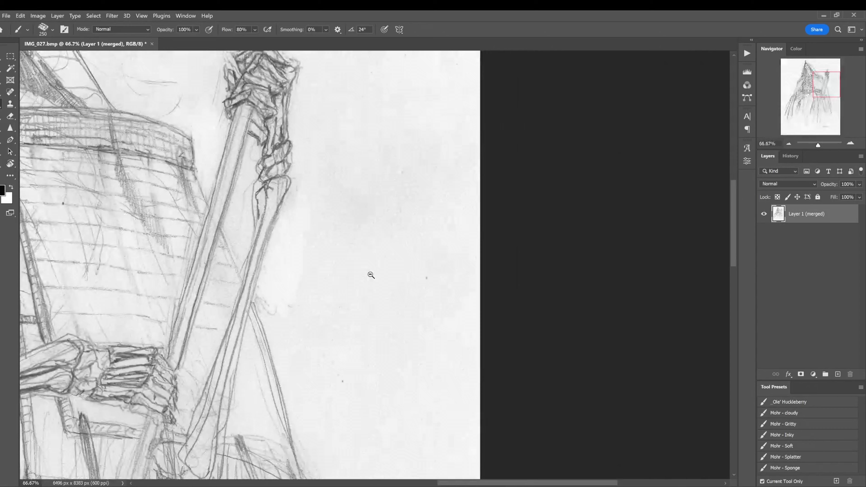
ctrl+click(358, 267)
ctrl+click(359, 268)
ctrl+click(358, 267)
alt+click(359, 268)
alt+click(358, 268)
alt+click(359, 268)
alt+click(358, 268)
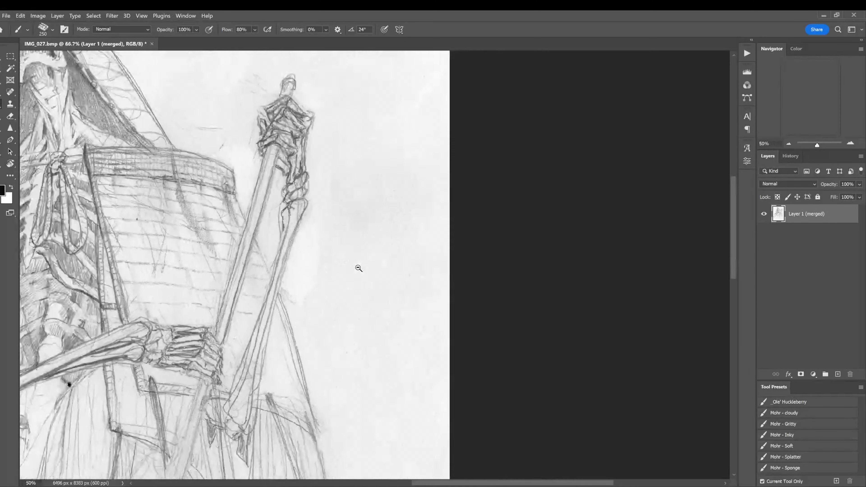
alt+click(358, 268)
alt+click(359, 267)
alt+click(358, 267)
drag(357, 267, 502, 218)
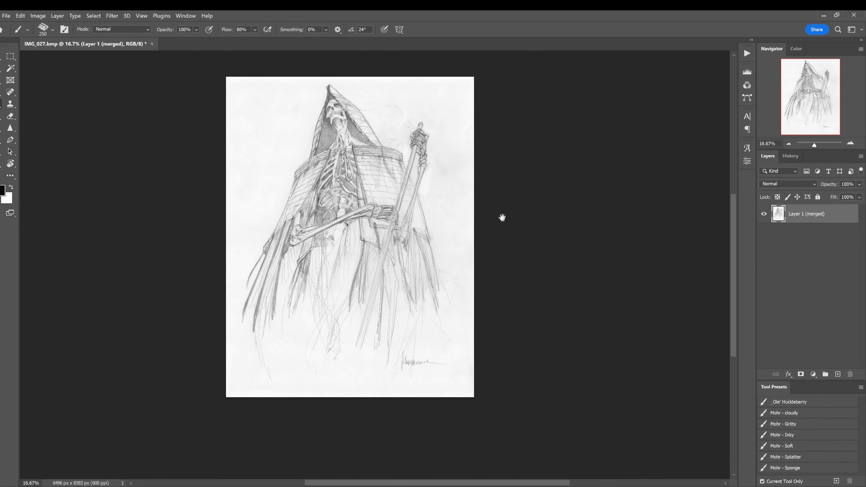
Add a Levels adjustment layer above the merged drawing with the black input level set to 217
click(813, 375)
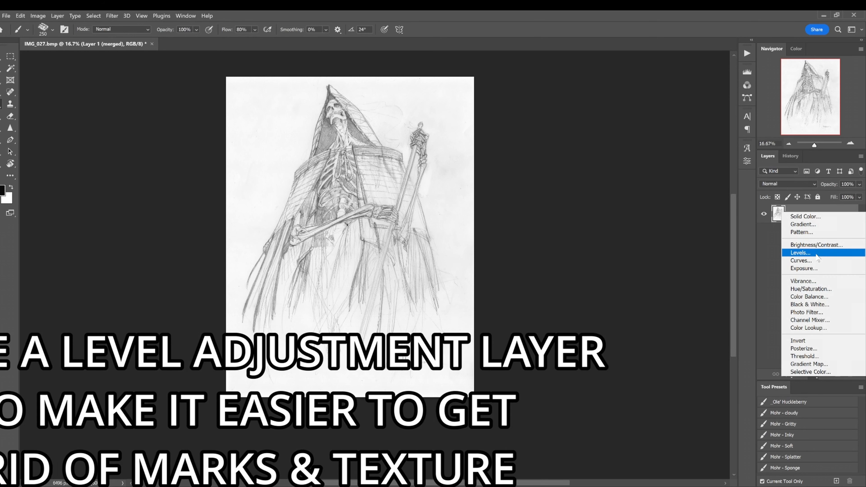
click(815, 254)
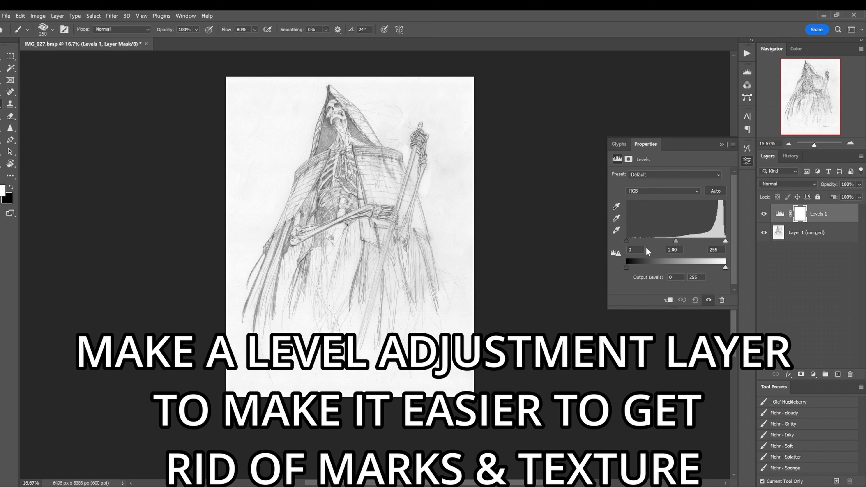
drag(629, 241, 711, 238)
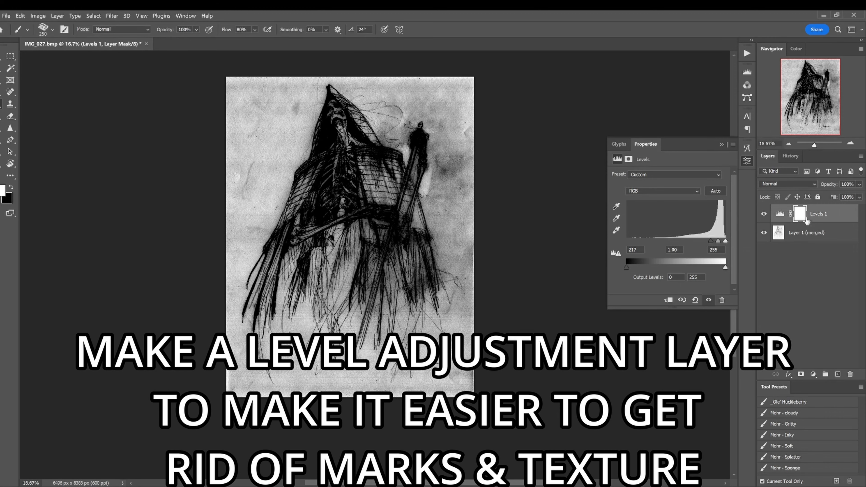
Compare the drawing with and without the Levels 1 adjustment to examine marks and texture in the paper
click(762, 214)
click(762, 214)
click(762, 215)
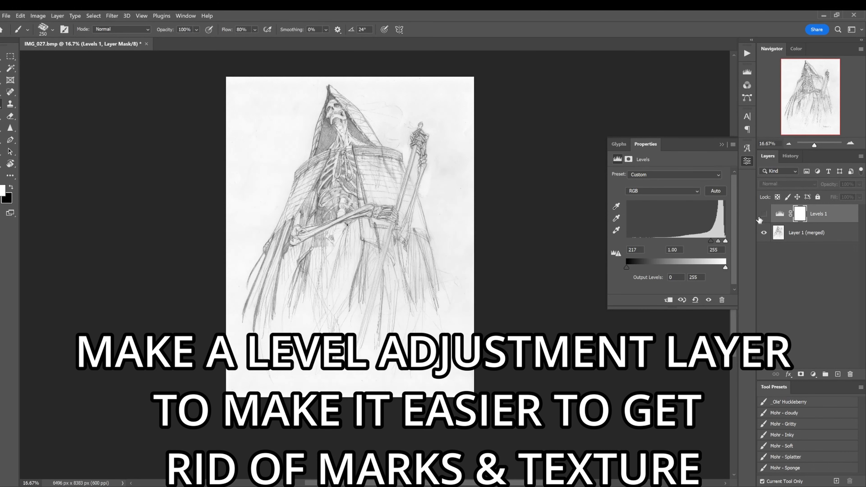
click(762, 214)
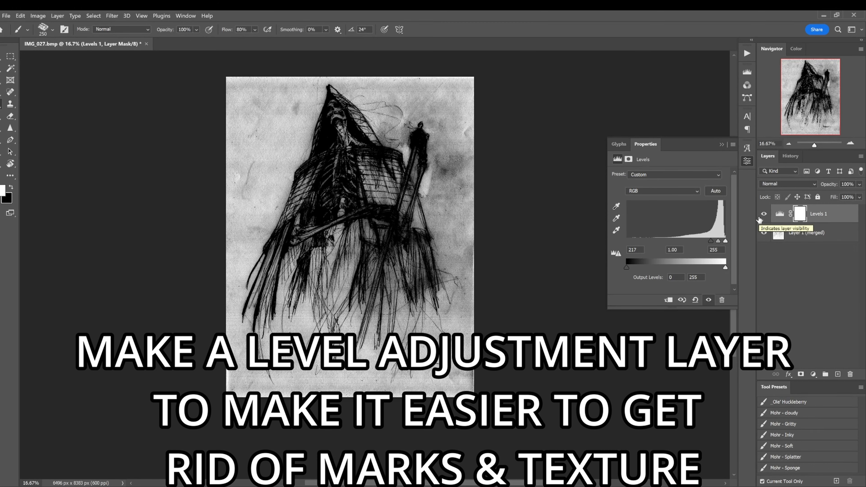
click(760, 217)
click(760, 217)
click(760, 219)
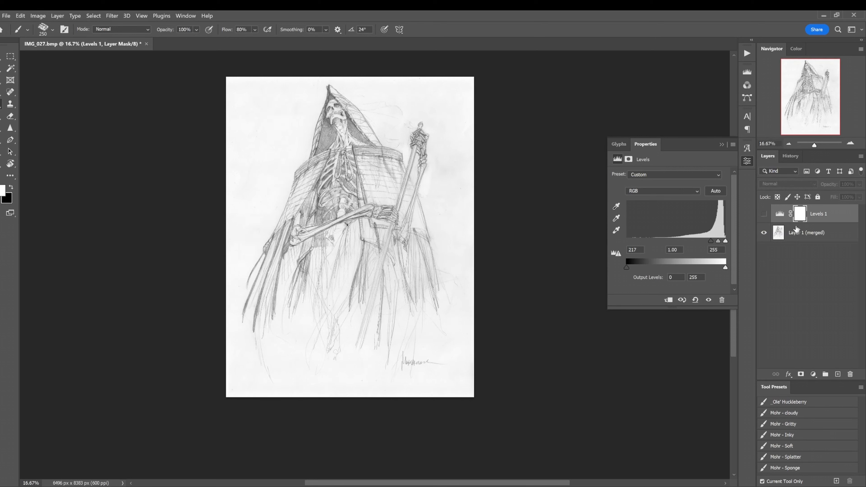
click(766, 215)
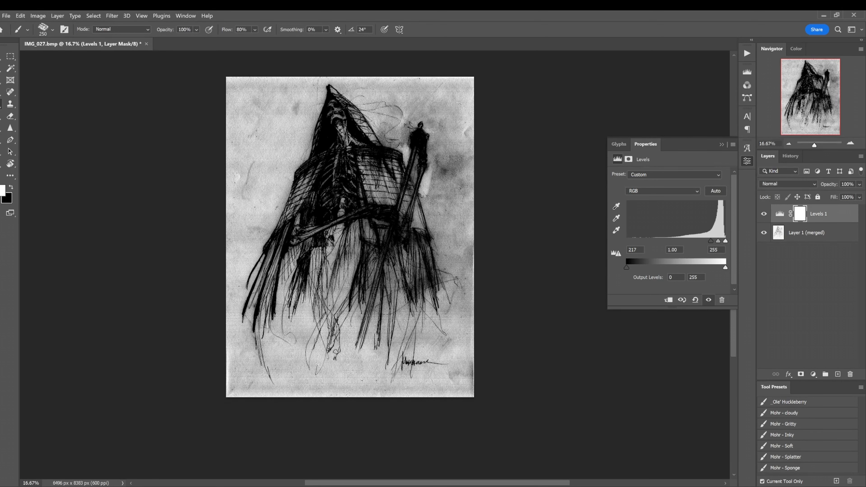
click(763, 213)
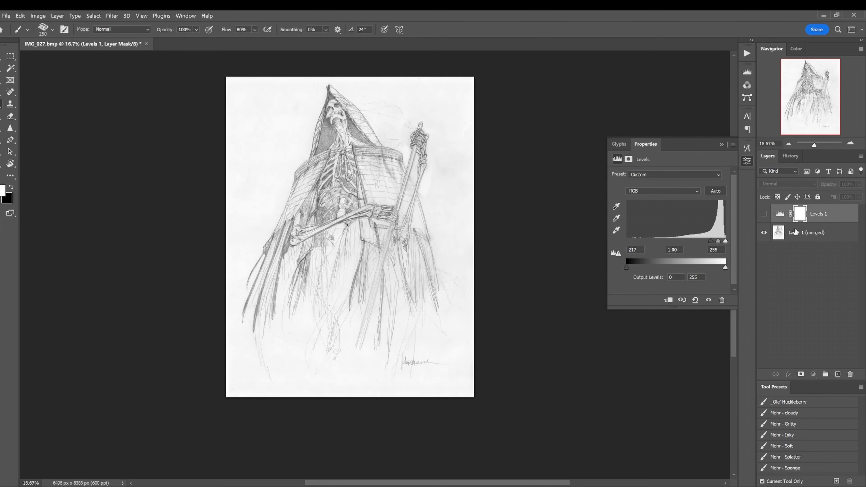
Apply a Levels correction directly to Layer 1 (merged), lowering the white input level to whiten the paper
click(788, 228)
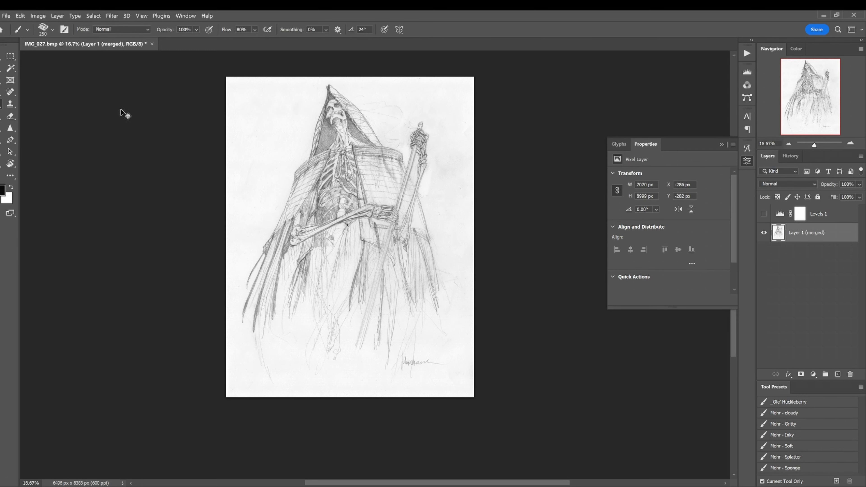
key(alt)
click(552, 308)
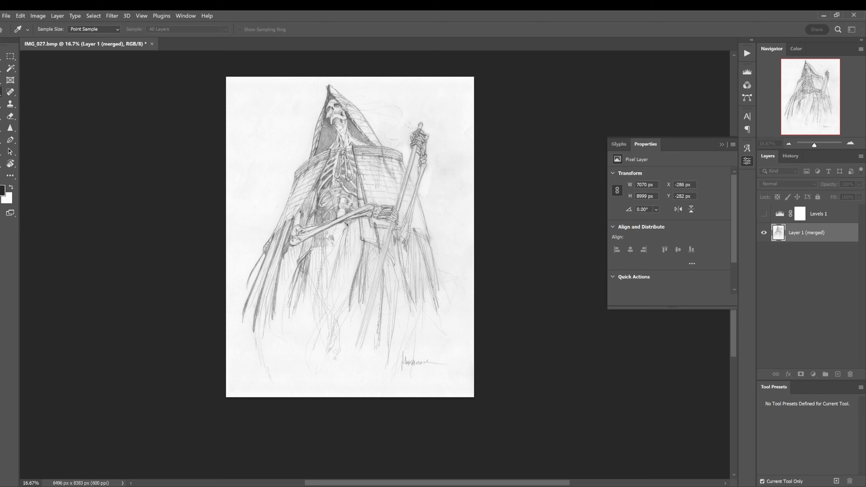
key(ctrl+l)
drag(386, 152, 557, 133)
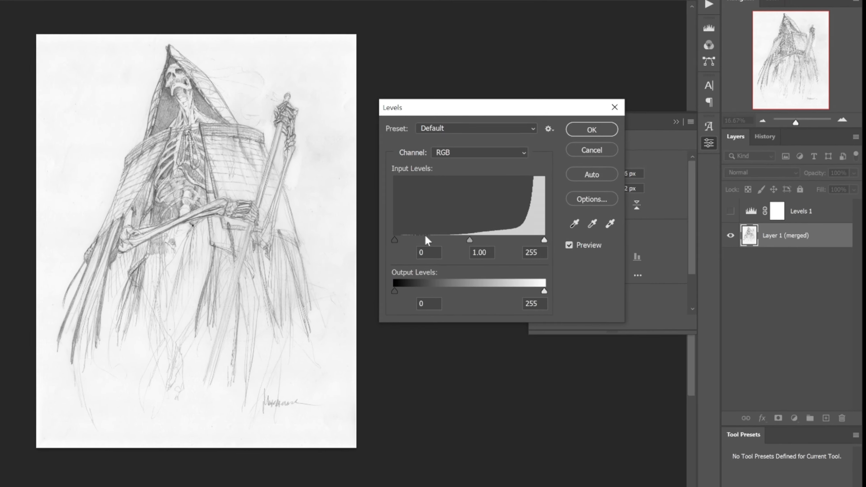
drag(535, 241, 516, 242)
click(584, 128)
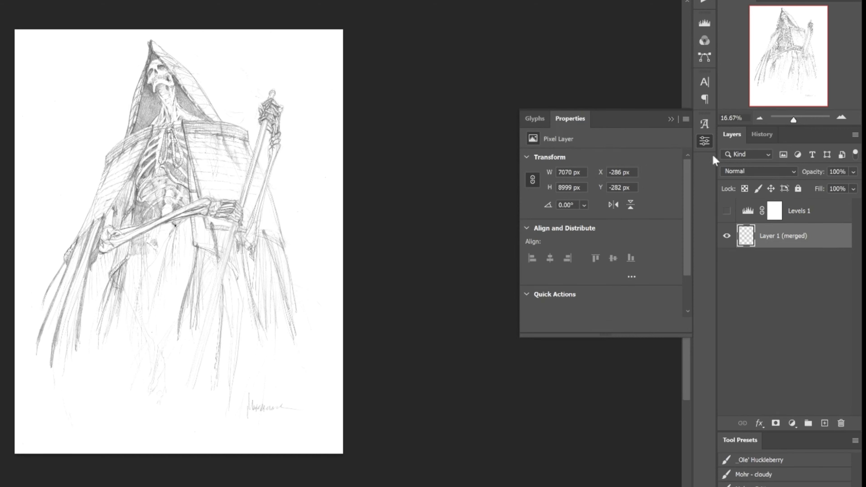
Check the whitened paper for remaining marks by showing and hiding the Levels 1 adjustment
click(727, 210)
click(726, 211)
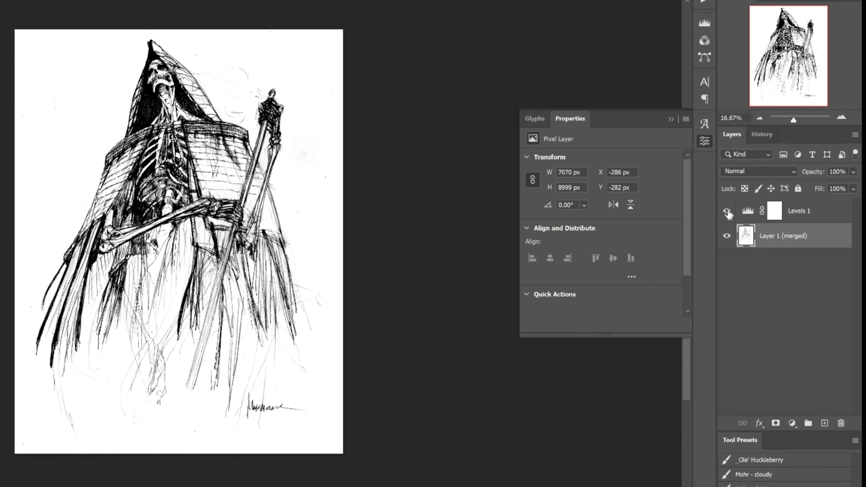
click(726, 211)
click(726, 211)
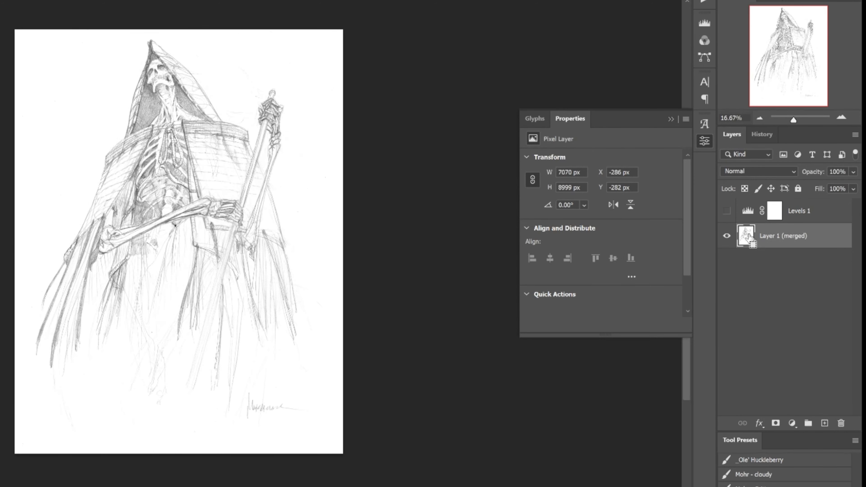
Undo the direct Levels correction on Layer 1 (merged)
key(ctrl+alt+z)
key(ctrl+alt+z)
key(ctrl+alt+z)
key(ctrl+alt+z)
key(ctrl+alt+z)
Show the Levels 1 adjustment and apply a direct Levels correction to Layer 1 (merged) with the white input level at 224
click(730, 219)
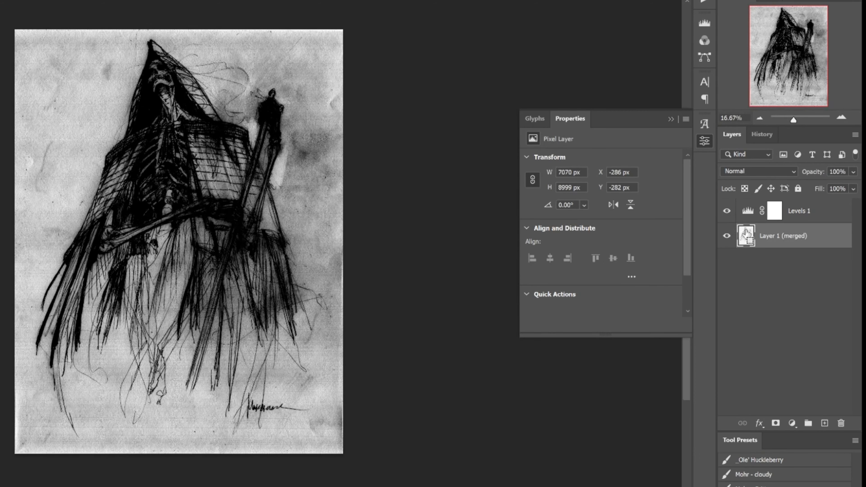
key(ctrl+l)
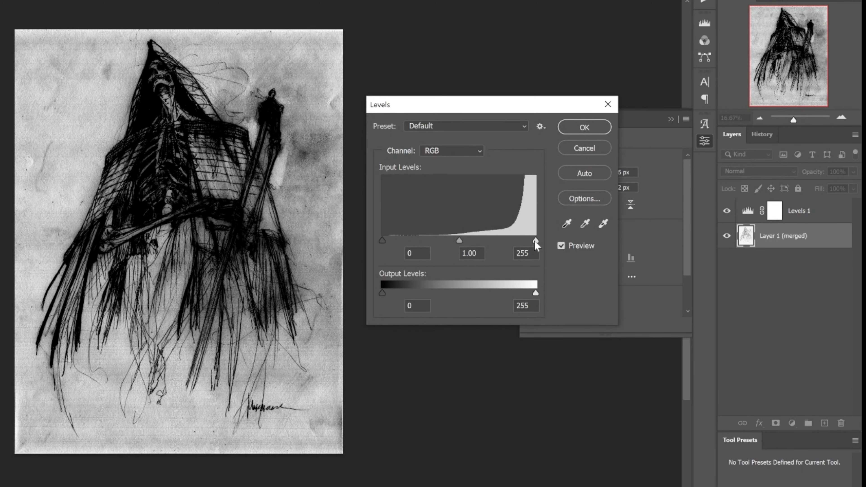
drag(534, 240, 517, 243)
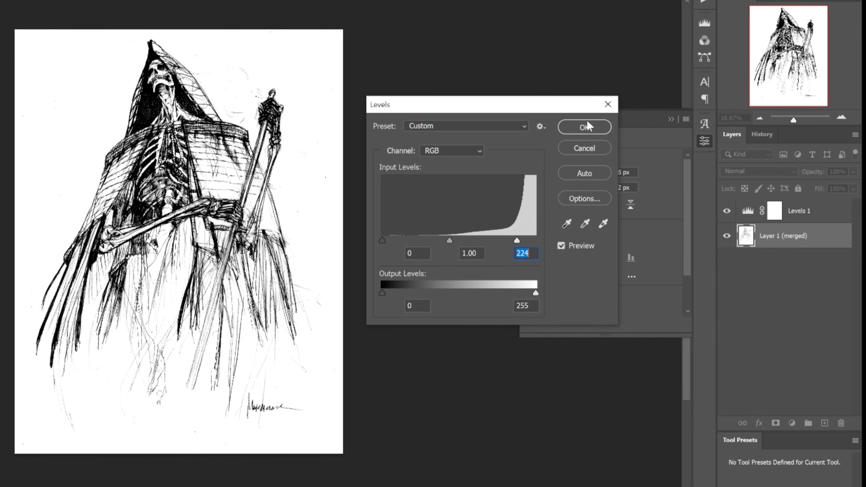
click(585, 127)
click(726, 211)
click(727, 211)
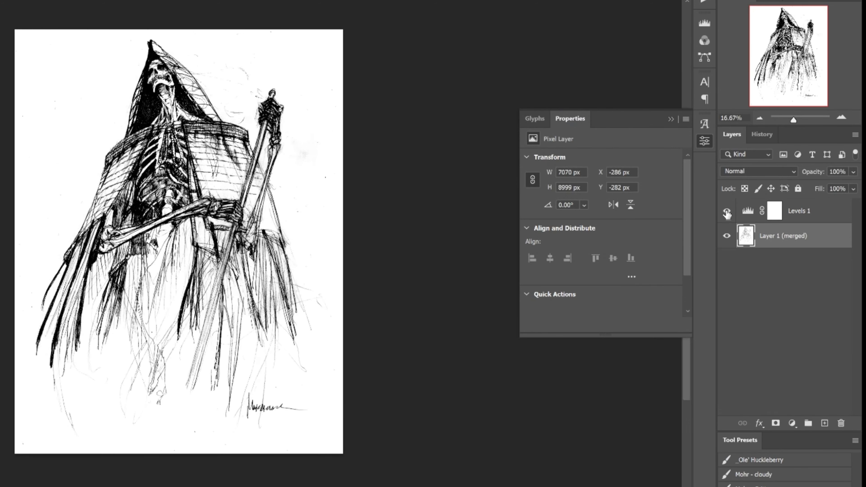
Raise the black input level on Layer 1 (merged) with a direct Levels correction while Levels 1 is hidden, and show Levels 1 again
click(726, 212)
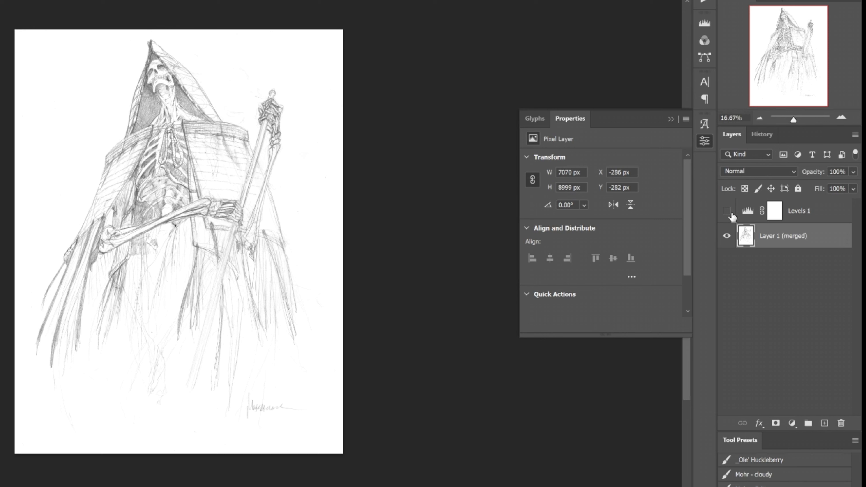
key(ctrl+l)
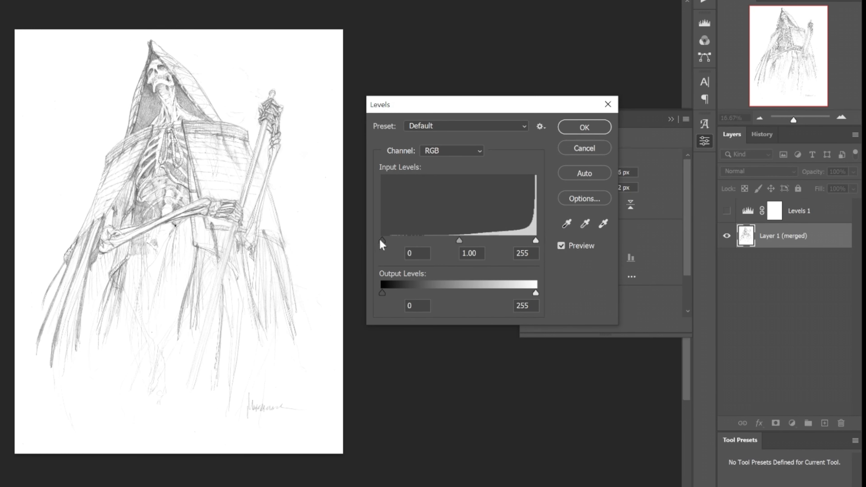
drag(380, 241, 397, 241)
click(569, 126)
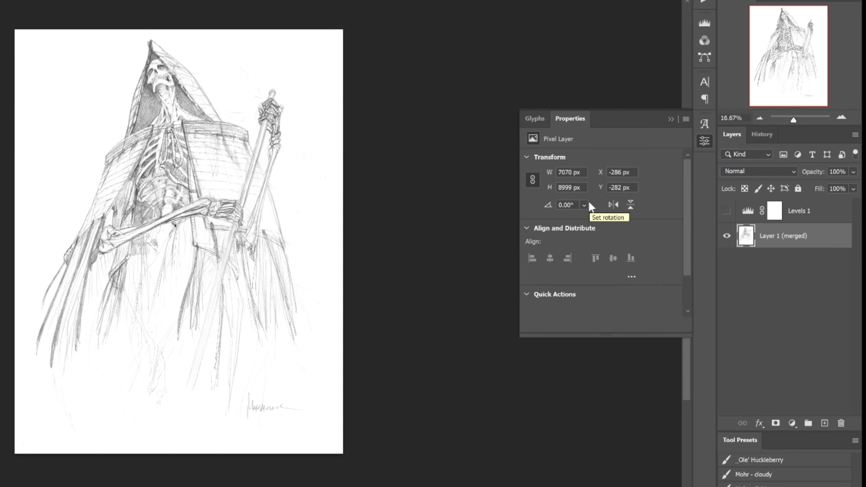
click(726, 211)
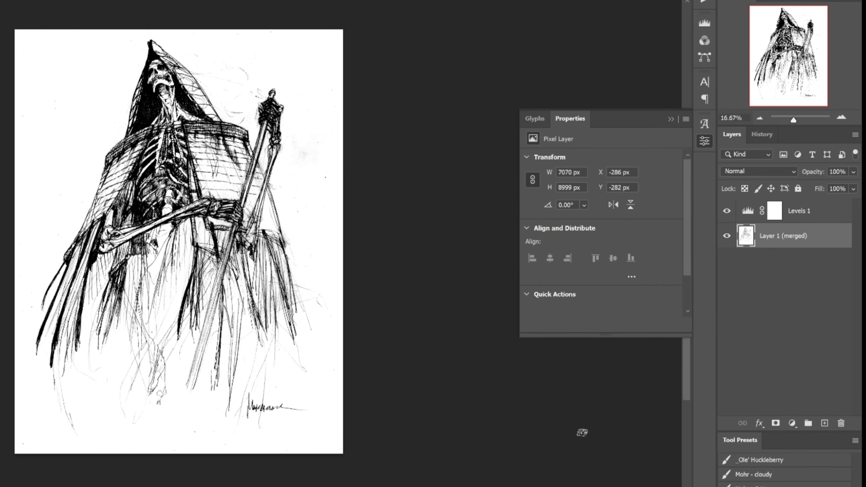
Paint over the signature below the robe in white with the _Ole' Huckleberry brush preset
click(769, 460)
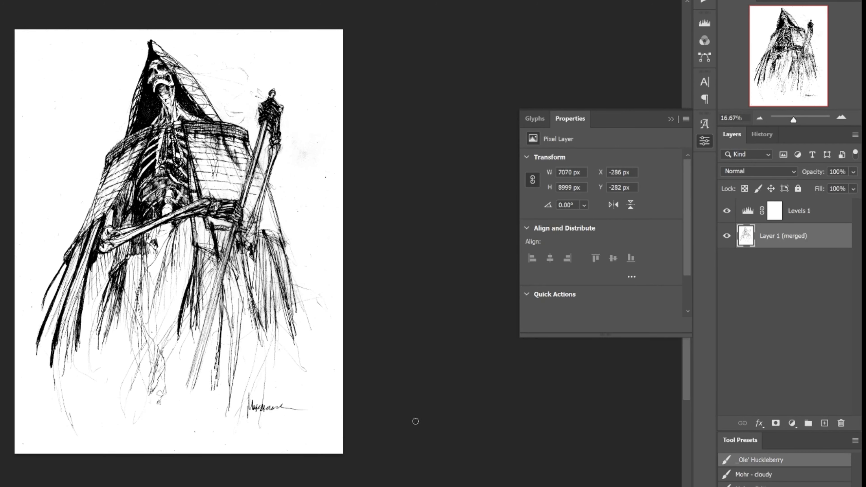
ctrl+click(288, 420)
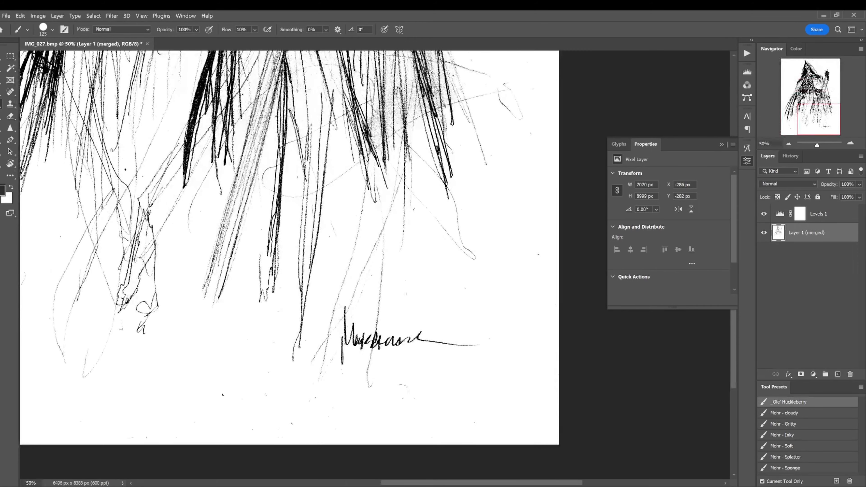
key(x)
mouse_move(395, 322)
mouse_down()
mouse_move(382, 356)
mouse_move(385, 321)
mouse_move(416, 344)
mouse_move(488, 339)
mouse_move(462, 339)
mouse_up()
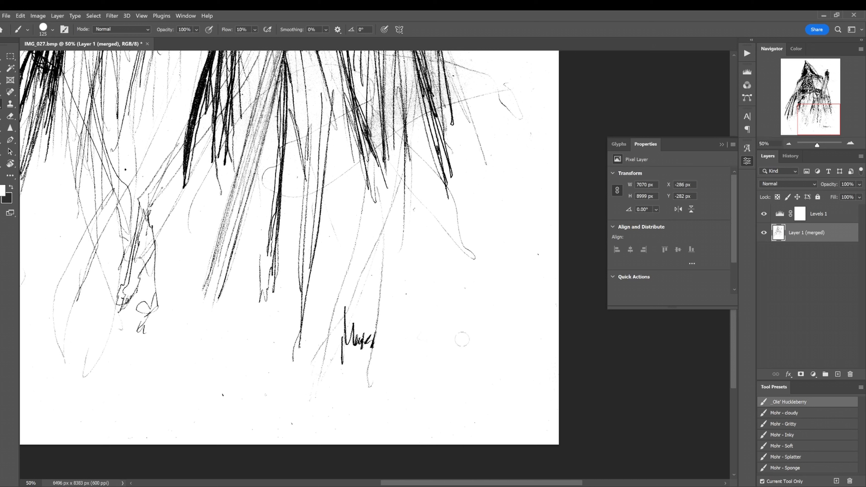
mouse_move(361, 342)
mouse_down()
mouse_move(370, 326)
mouse_move(367, 349)
mouse_move(358, 319)
mouse_move(345, 352)
mouse_move(345, 316)
mouse_up()
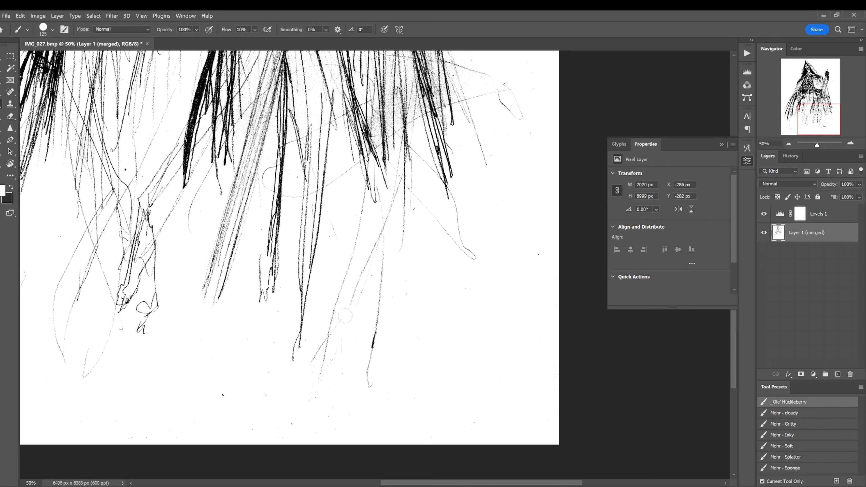
Paint white over the dark speck below the robe and the stray curved lines between the hood and the staff
click(222, 395)
drag(257, 271, 258, 392)
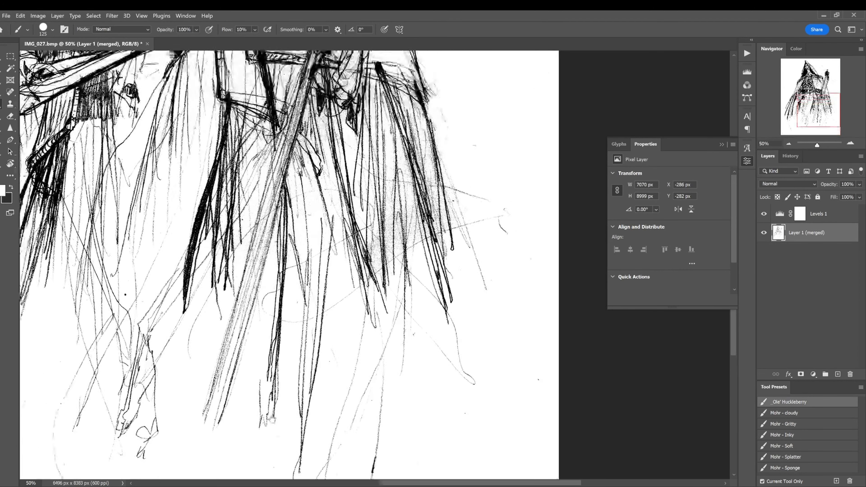
drag(511, 252, 394, 361)
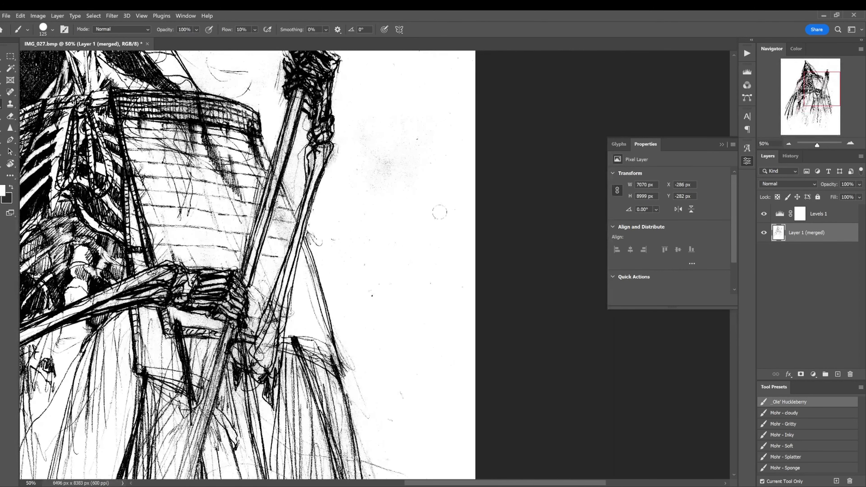
drag(385, 167, 421, 330)
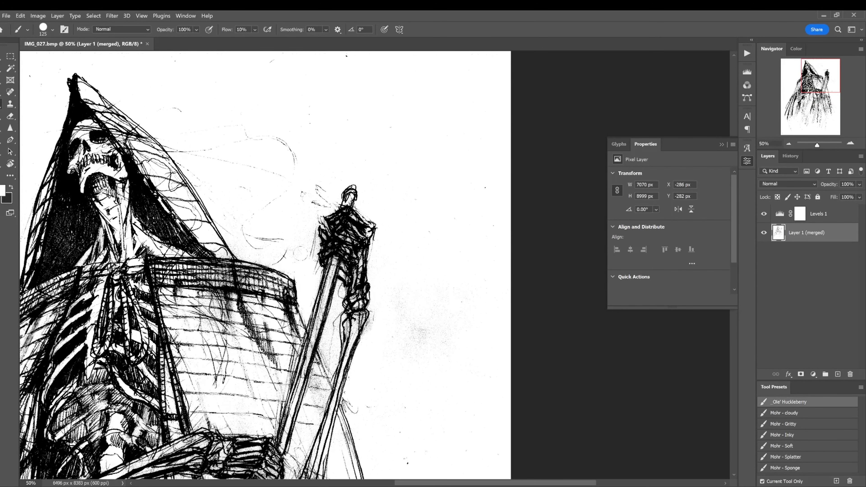
mouse_move(279, 248)
mouse_down()
mouse_move(248, 245)
mouse_move(255, 217)
mouse_move(286, 184)
mouse_move(275, 183)
mouse_move(290, 134)
mouse_up()
click(180, 151)
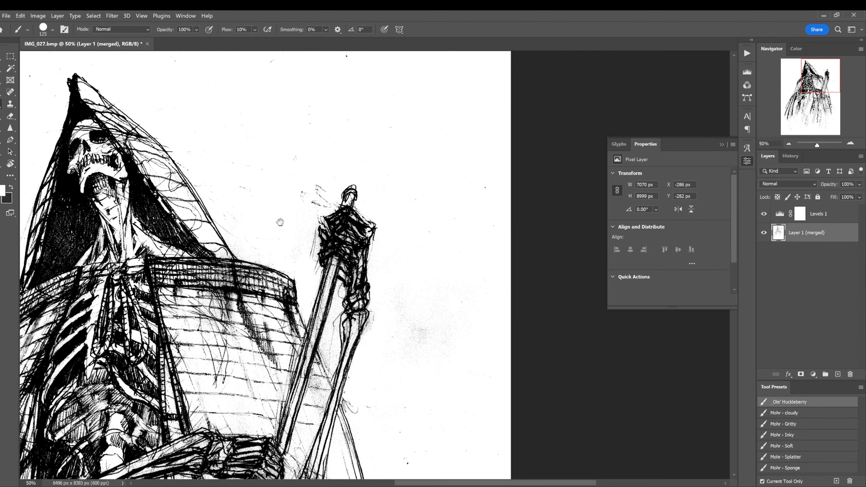
Activate the Dodge tool and set its range to Highlights
mouse_move(280, 222)
mouse_down()
mouse_move(367, 43)
mouse_move(438, 0)
mouse_up()
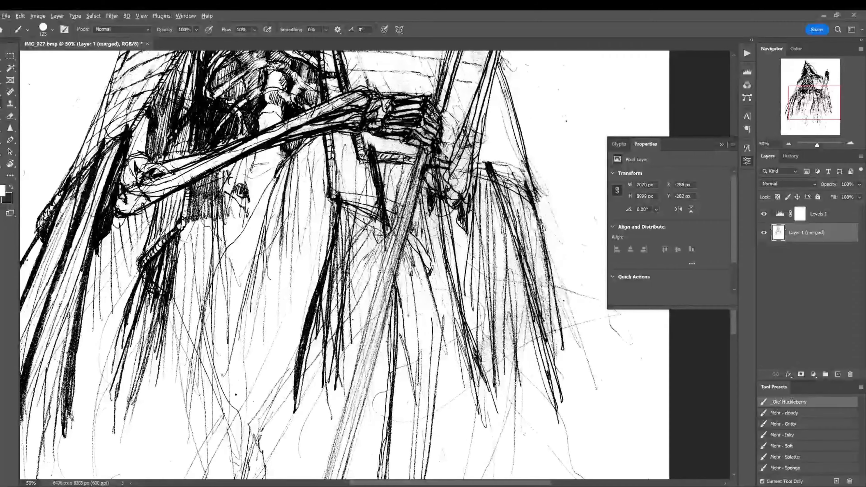
mouse_move(237, 211)
mouse_down()
mouse_move(253, 285)
mouse_move(312, 451)
mouse_up()
drag(221, 55, 322, 290)
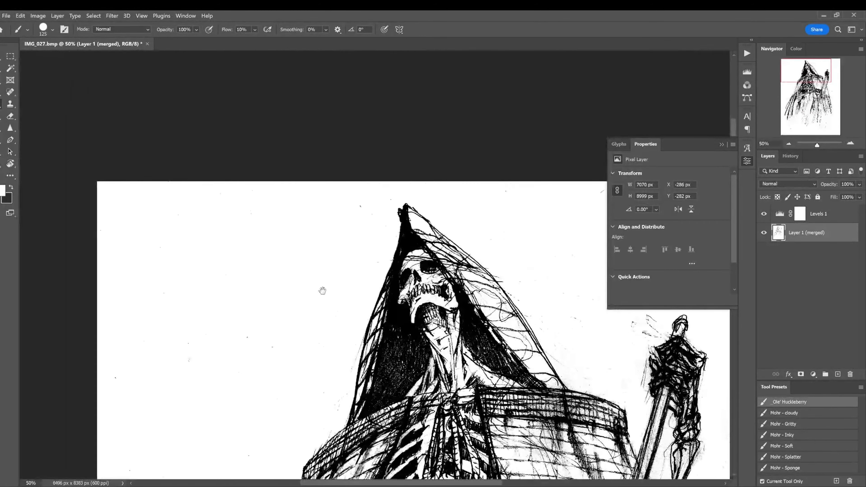
alt+click(422, 308)
drag(477, 342, 264, 208)
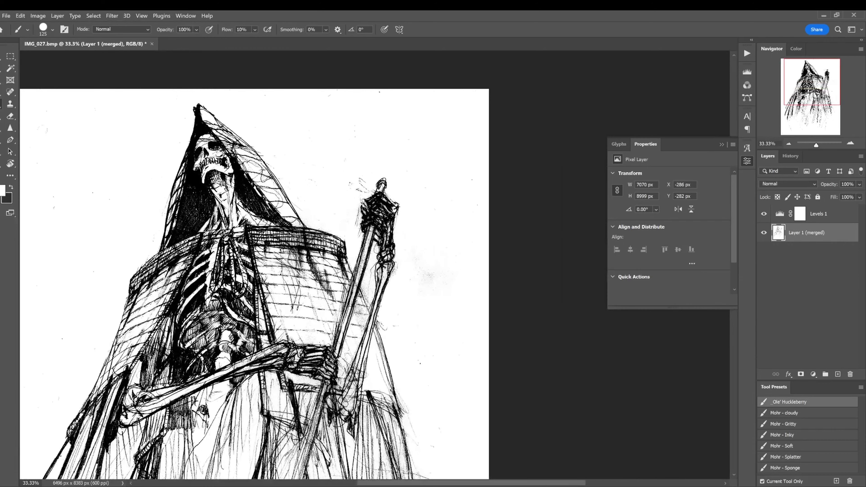
click(10, 129)
right_click(10, 131)
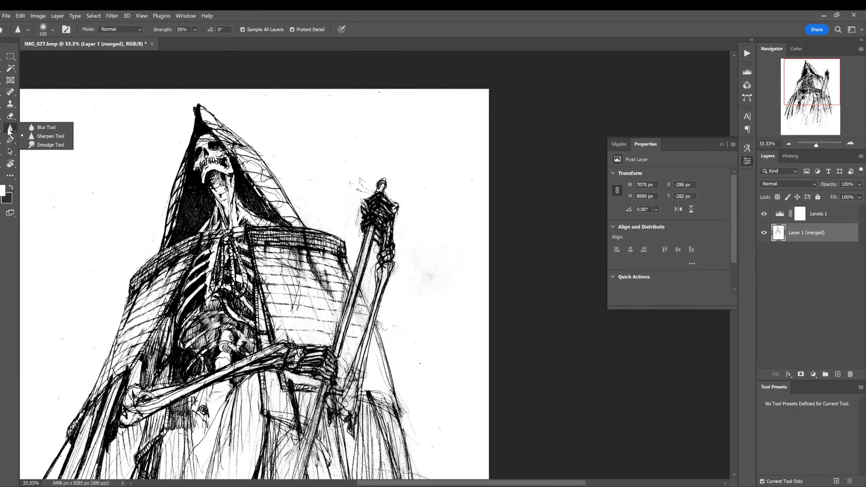
click(1, 139)
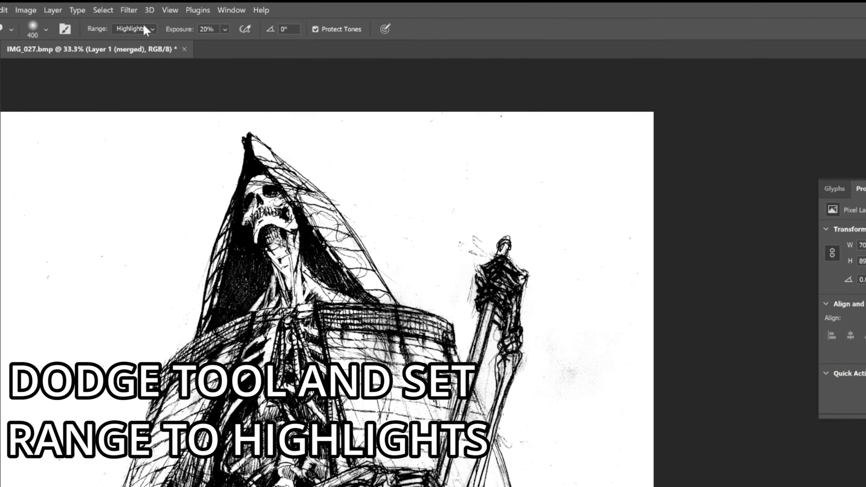
click(119, 30)
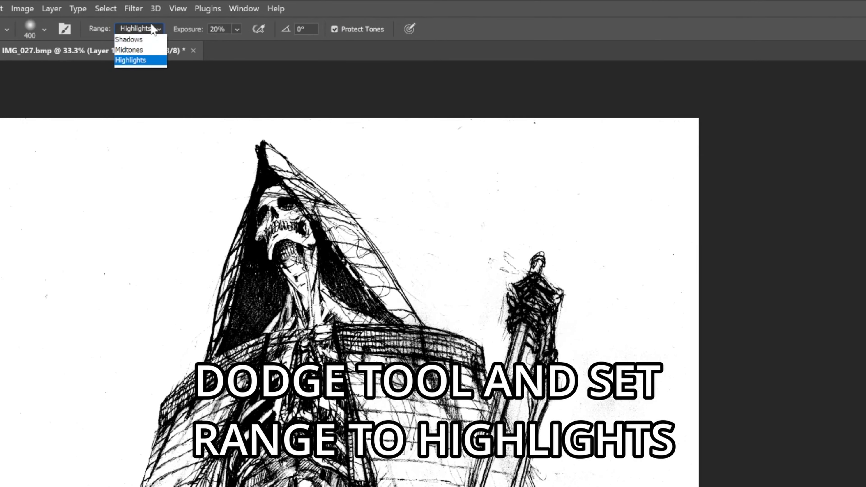
click(149, 63)
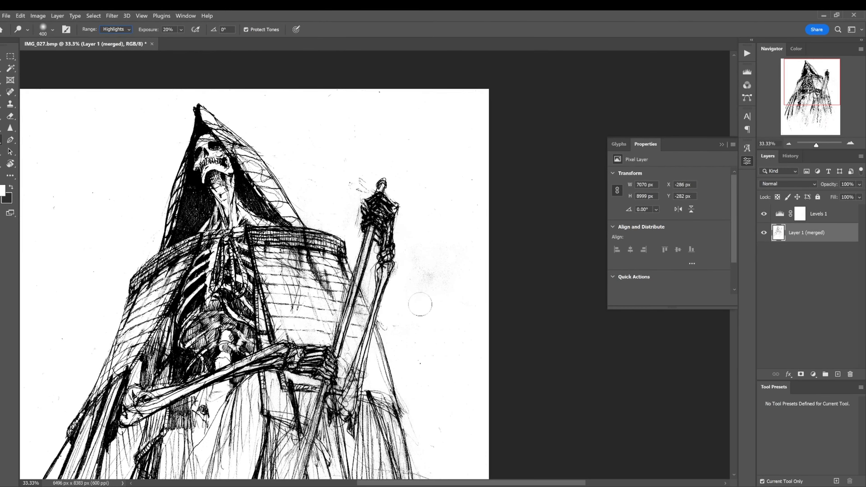
Dodge the grey smudge on the paper beside the staff and the raised hand
drag(389, 321, 425, 324)
drag(375, 298, 378, 234)
mouse_move(381, 280)
mouse_down()
mouse_move(415, 216)
mouse_move(412, 237)
mouse_move(404, 200)
mouse_move(364, 192)
mouse_move(381, 145)
mouse_move(357, 194)
mouse_move(361, 170)
mouse_up()
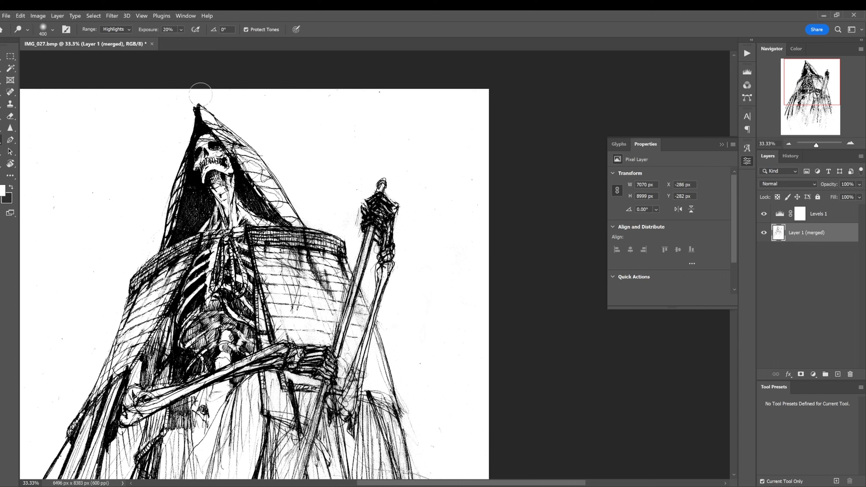
Enlarge the Dodge brush to 1000 px and lighten the remaining paper texture around the staff and the lower robe
drag(374, 330, 349, 163)
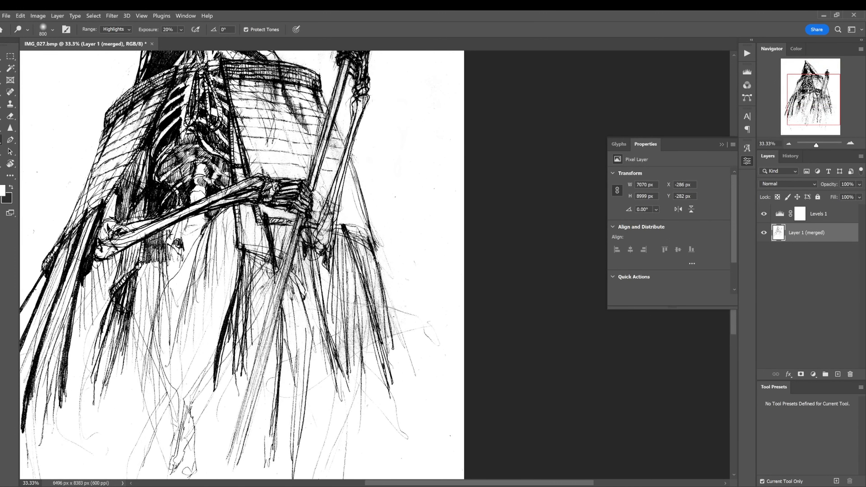
key(bracketright)
key(bracketright)
mouse_move(363, 326)
mouse_down()
mouse_move(364, 372)
mouse_move(353, 323)
mouse_move(358, 287)
mouse_move(382, 302)
mouse_up()
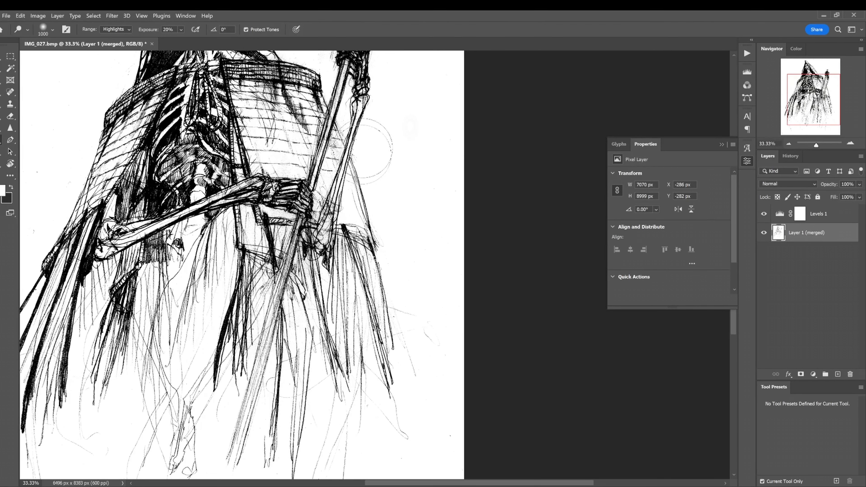
drag(387, 120, 396, 263)
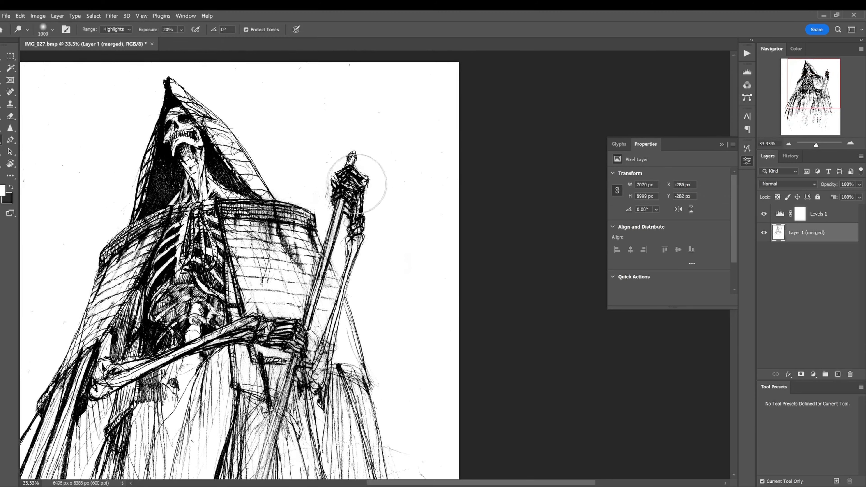
drag(377, 194, 428, 137)
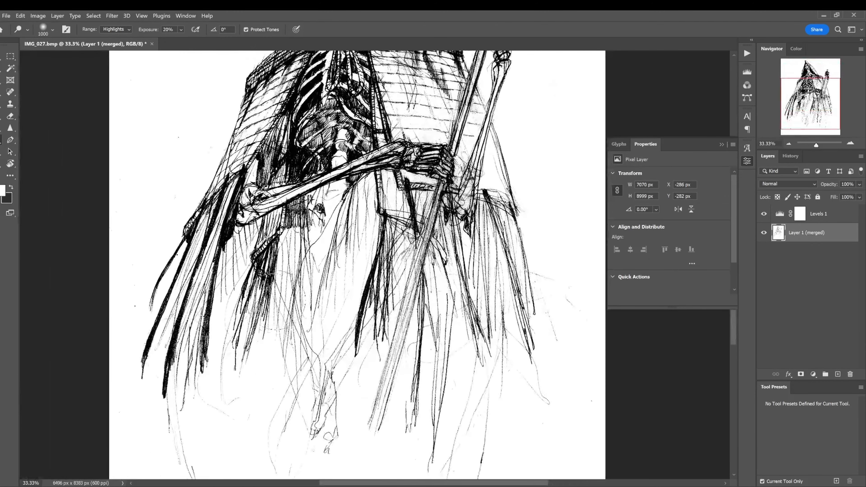
drag(253, 410, 280, 287)
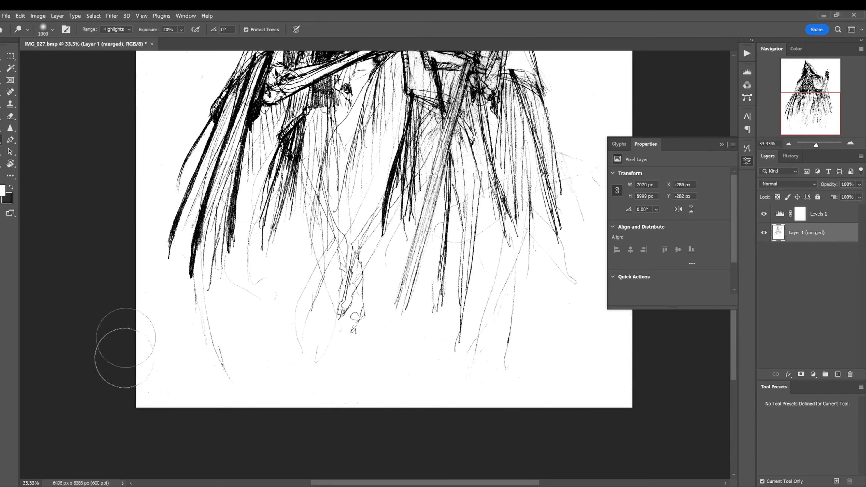
drag(510, 378, 361, 458)
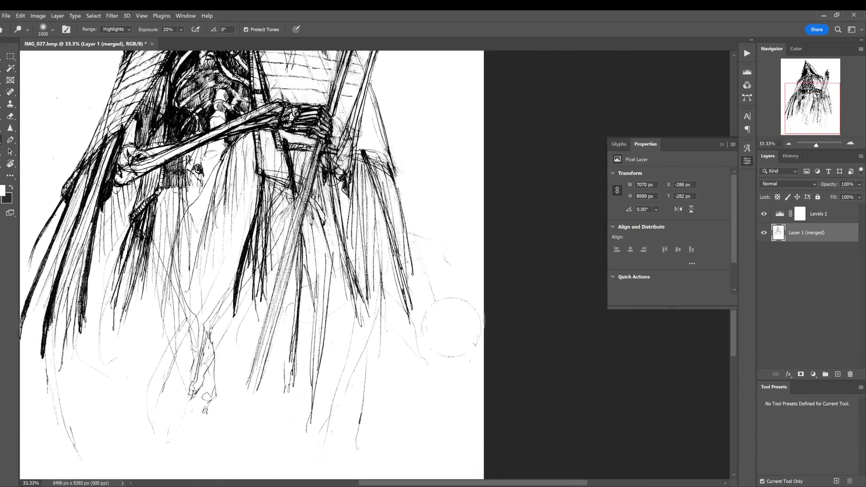
alt+click(433, 236)
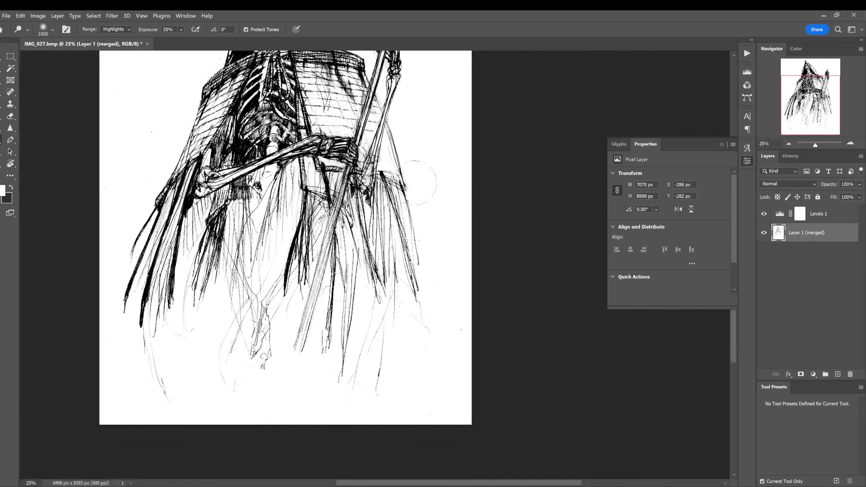
drag(432, 163, 424, 353)
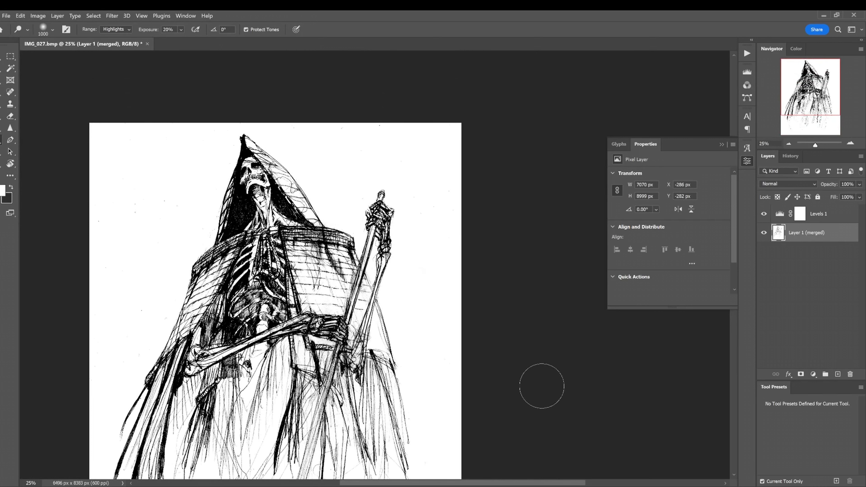
Delete the Levels 1 adjustment layer
click(764, 214)
drag(821, 215, 849, 374)
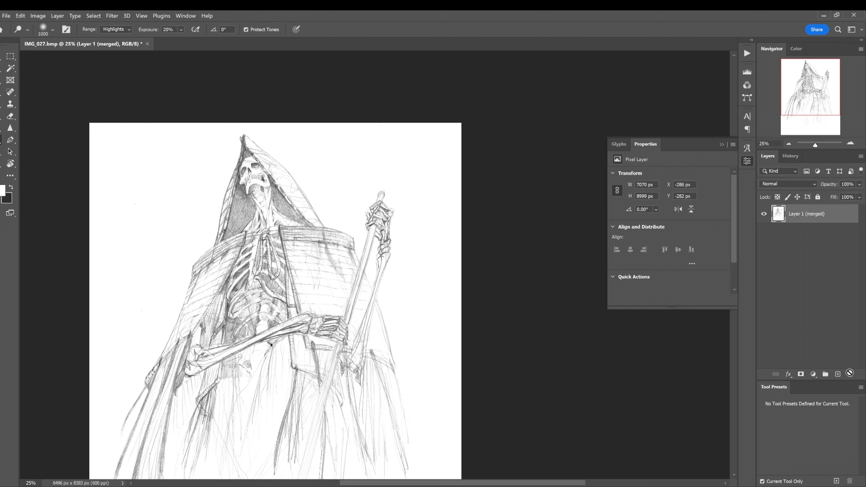
click(748, 161)
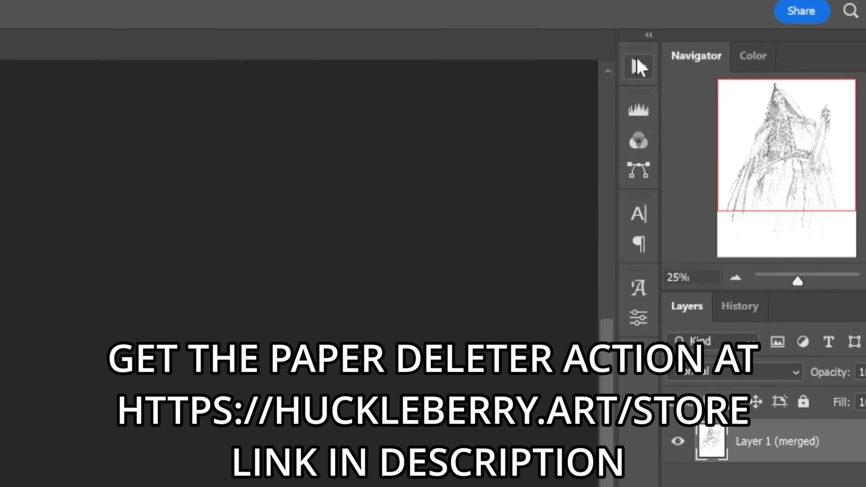
Run the Delete the White action on Layer 1 (merged), continuing past the unavailable Set command
click(747, 53)
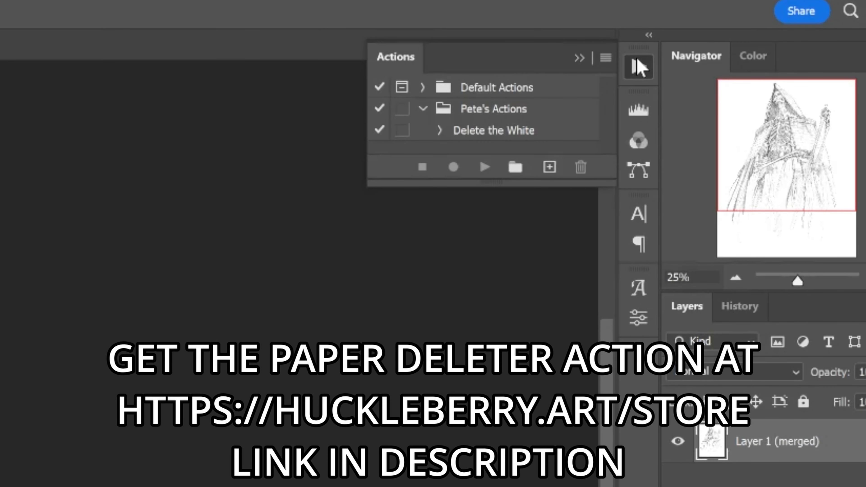
drag(574, 186, 568, 323)
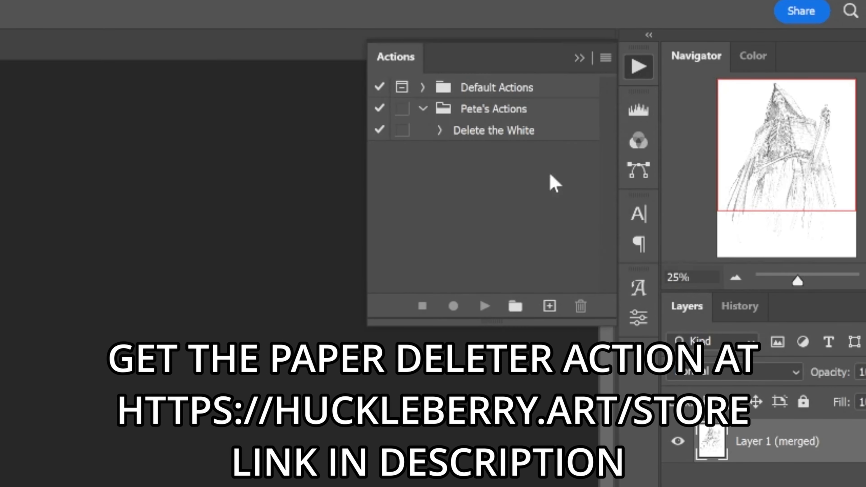
click(503, 131)
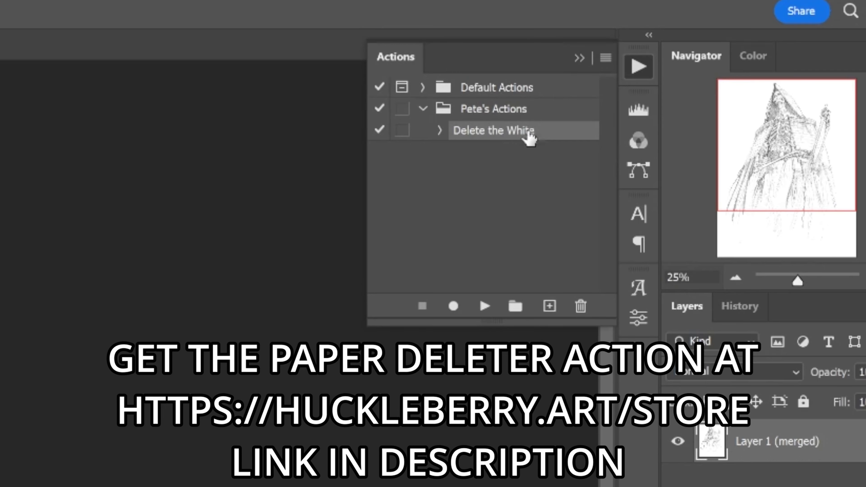
click(484, 306)
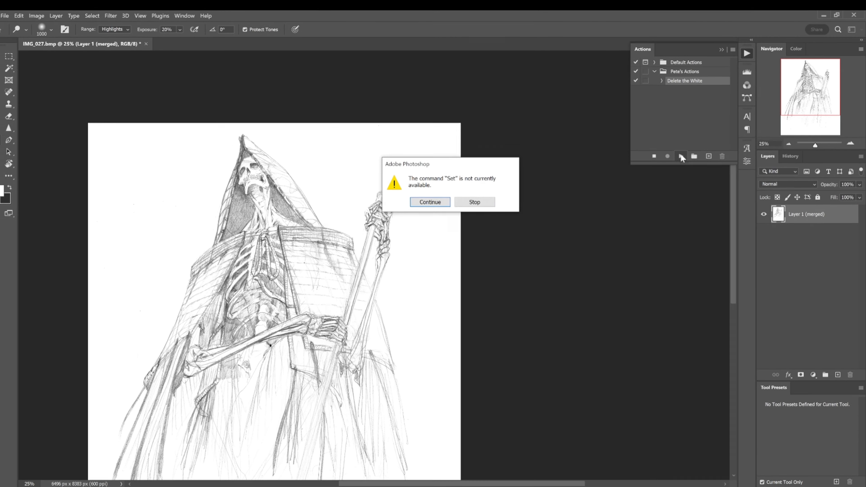
click(434, 204)
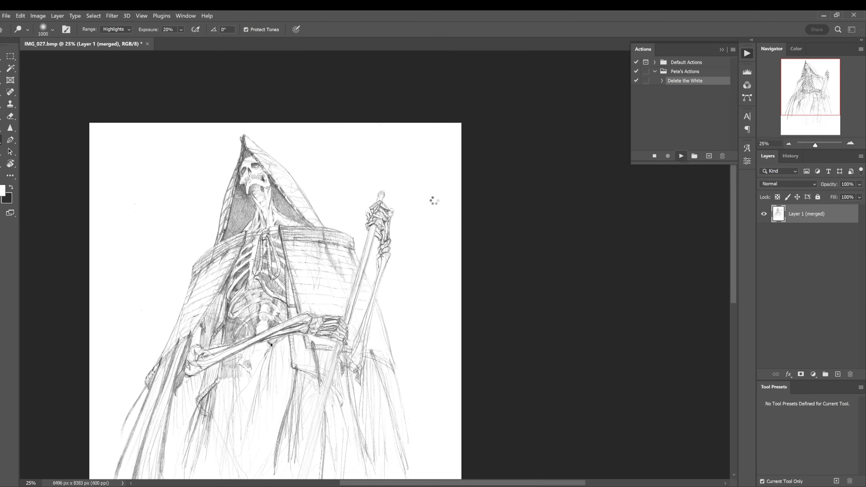